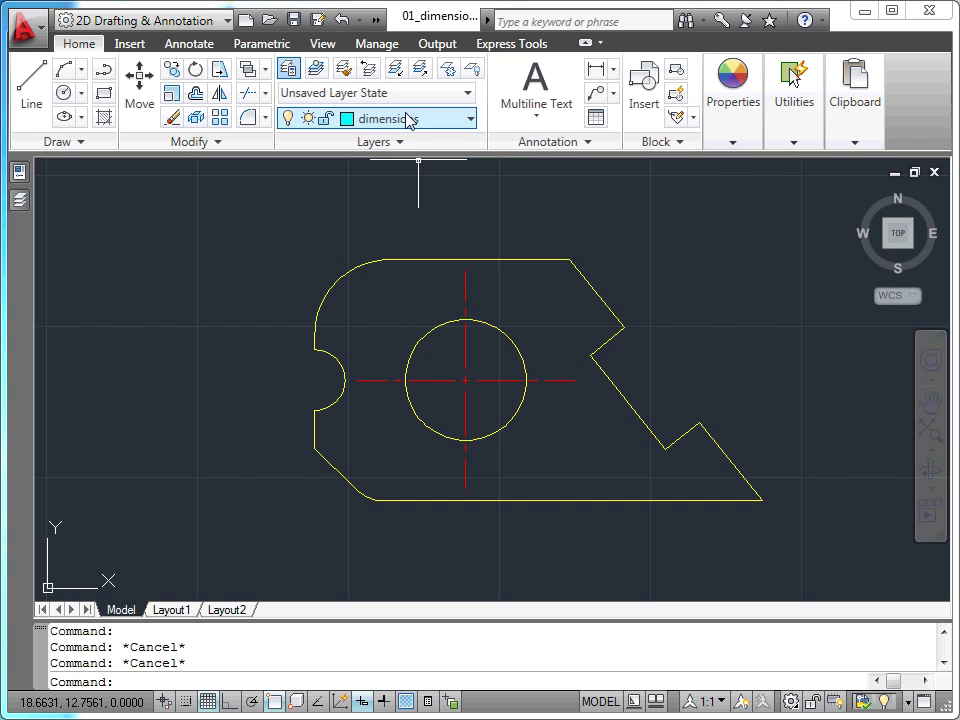
# Step: Confirm Dimensions stays the current layer and bring up the dimension-type list
pyautogui.click(470, 120)
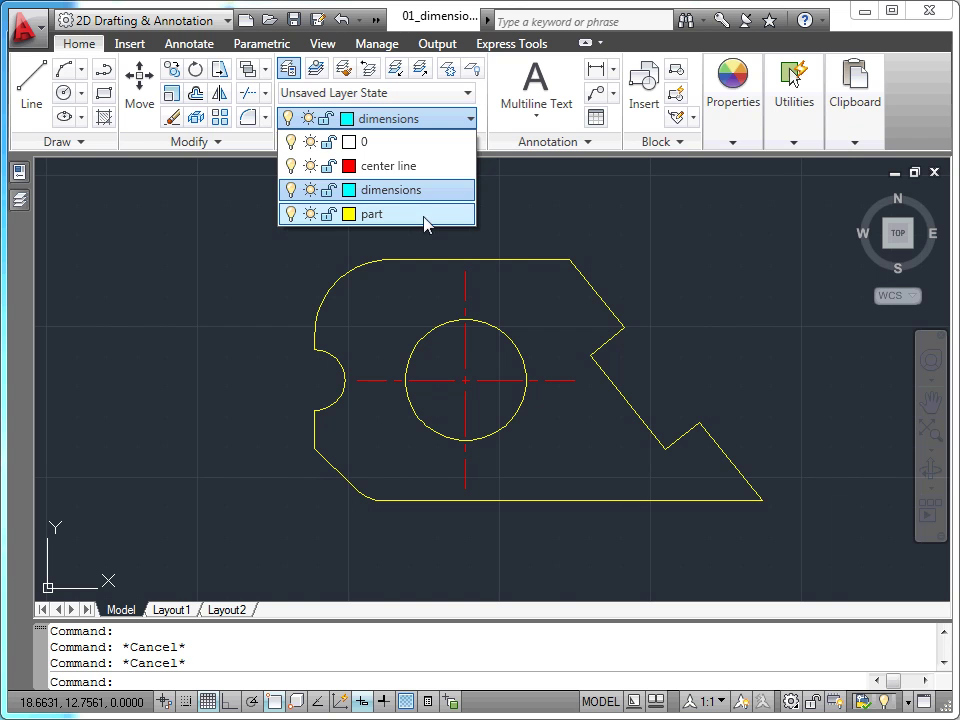
pyautogui.click(506, 229)
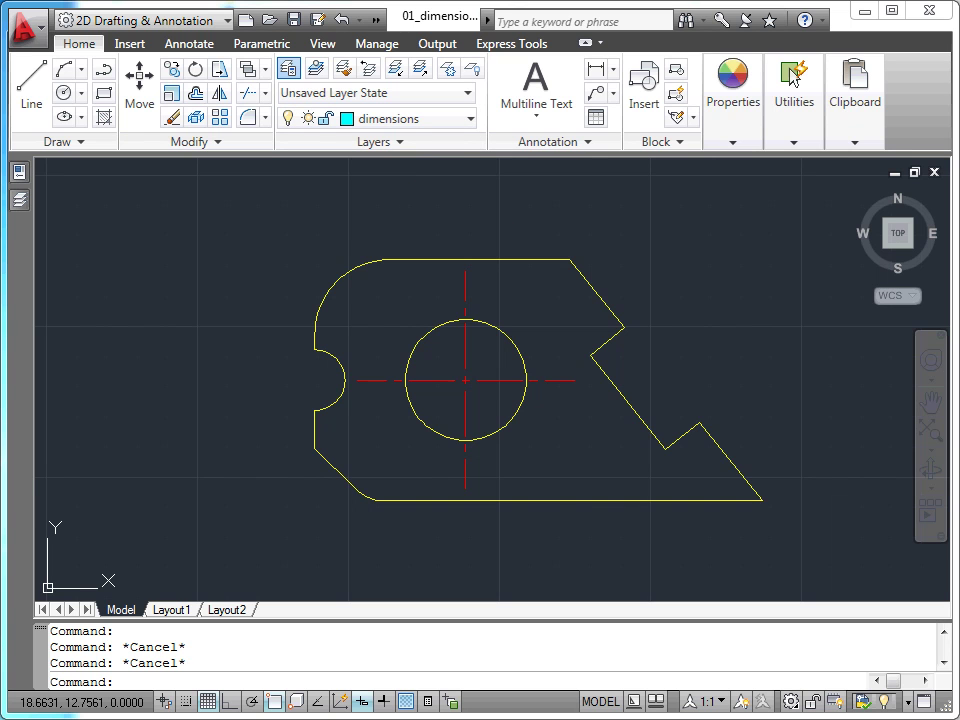
pyautogui.press('Escape')
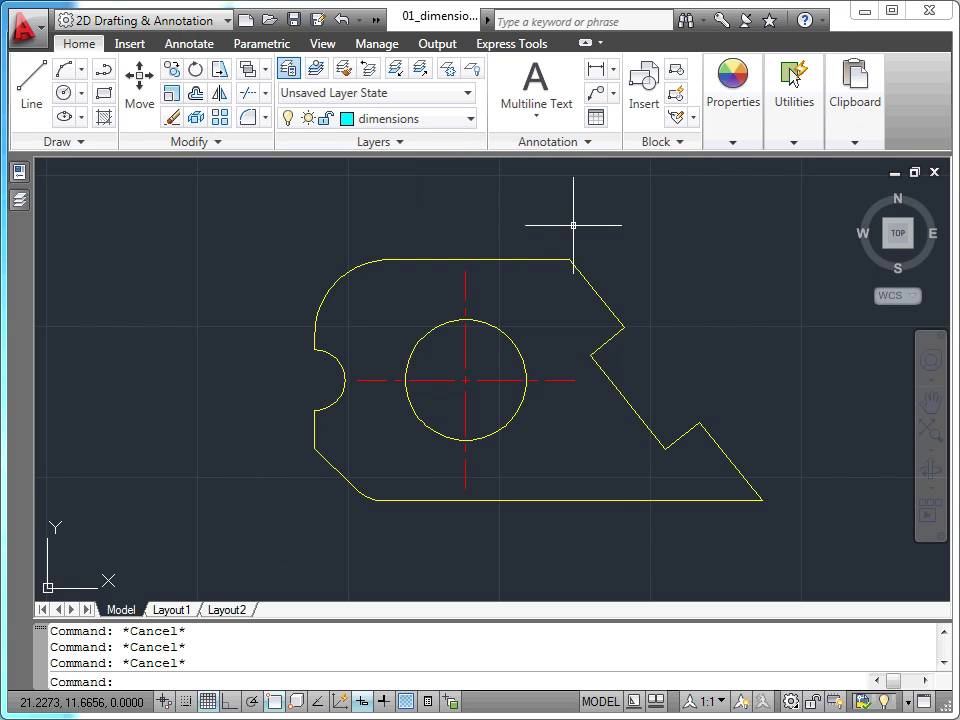
pyautogui.click(615, 70)
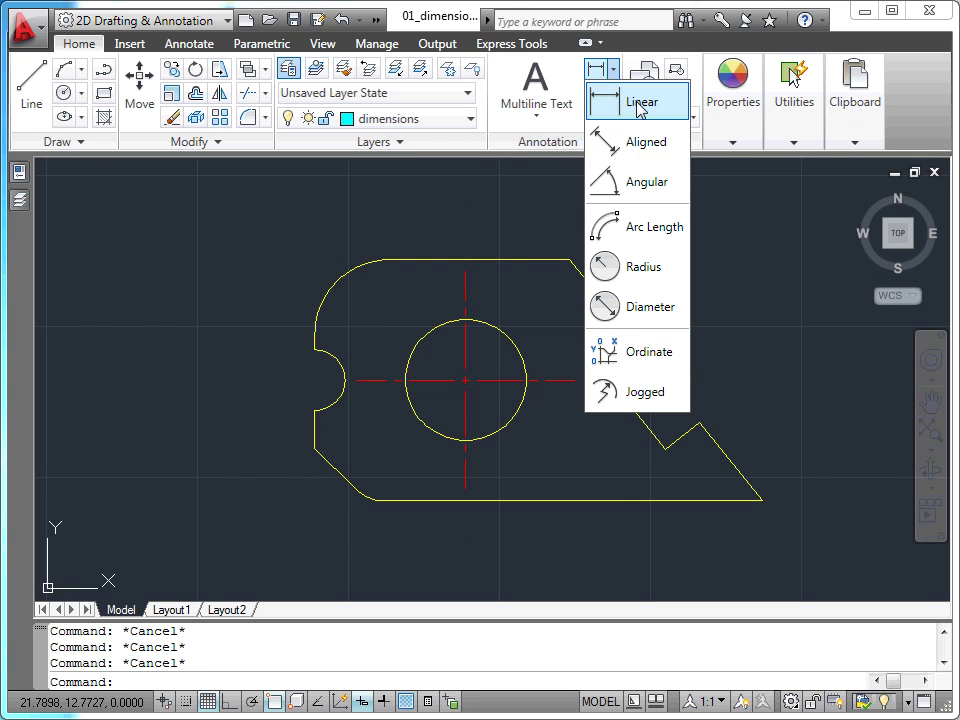
# Step: Place a 4.2250 linear dimension above the top edge, from the left arc end to the top-right corner
pyautogui.click(641, 104)
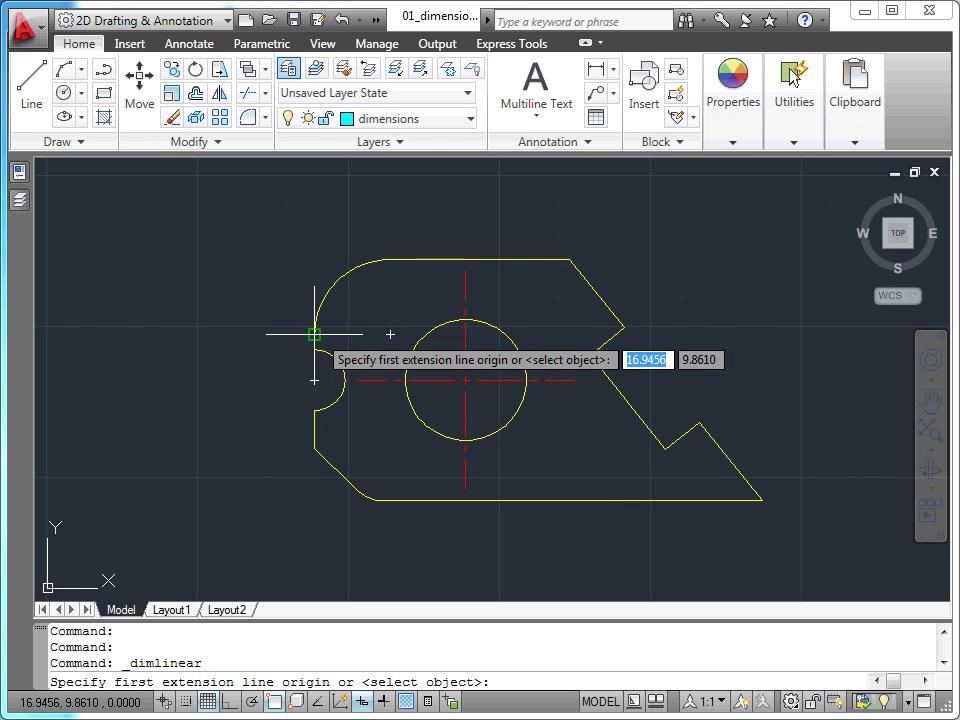
pyautogui.click(314, 334)
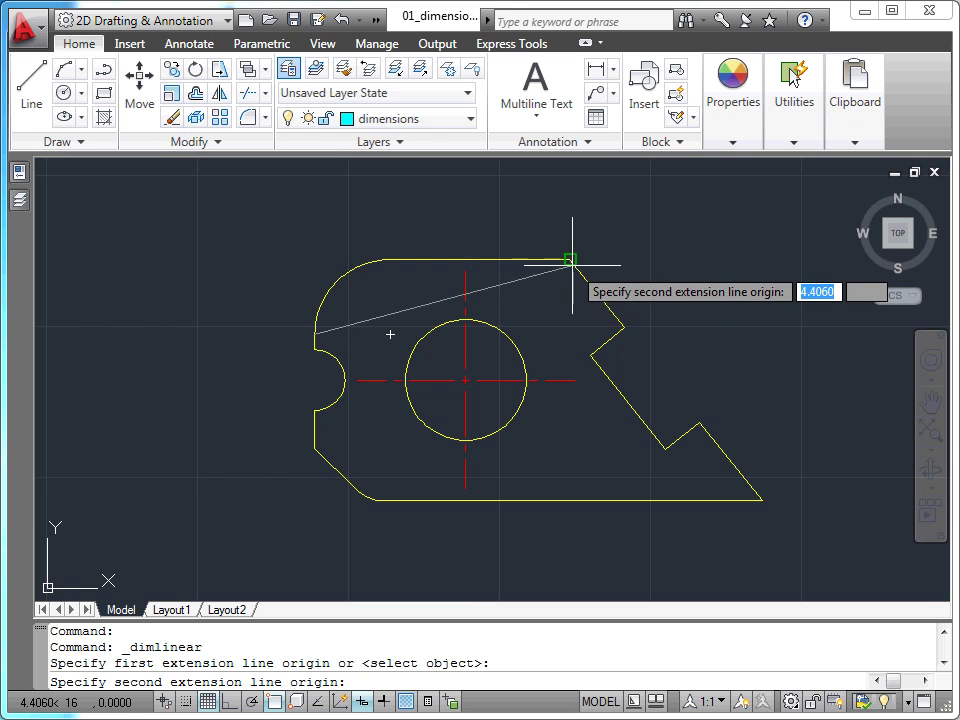
pyautogui.click(570, 260)
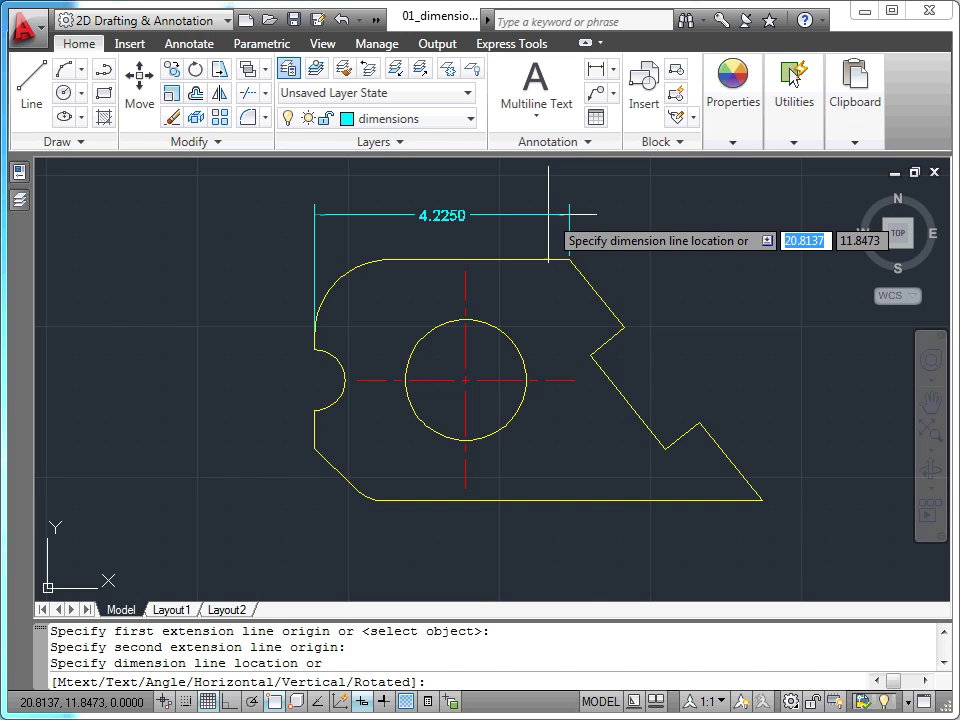
pyautogui.click(548, 214)
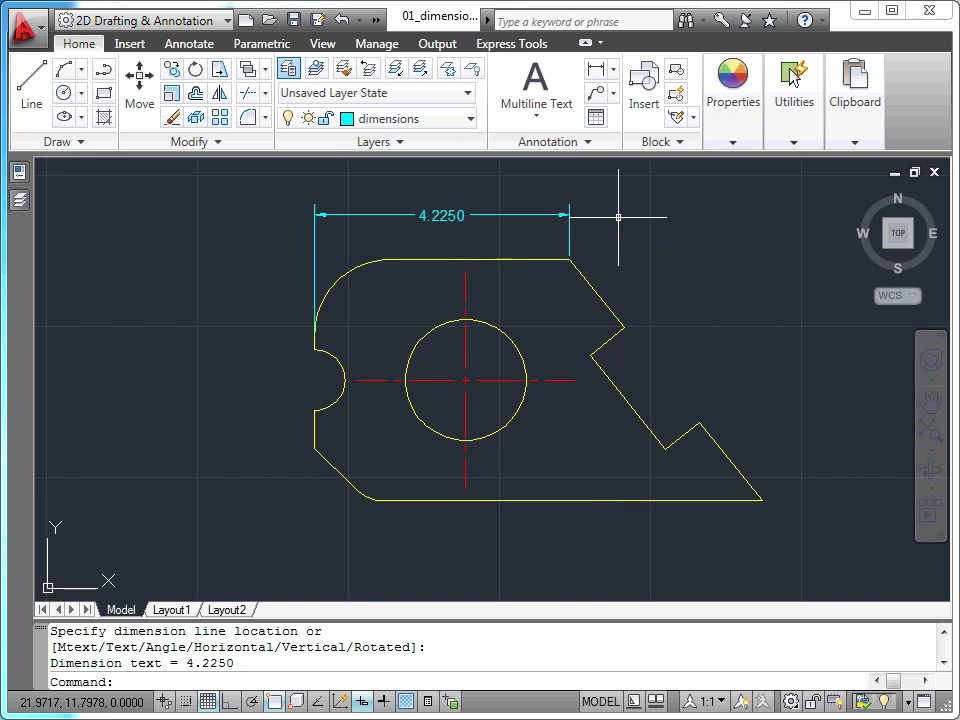
# Step: Add a 3.1925 horizontal dimension from the top corner to the bottom-right corner, beside 4.2250
pyautogui.click(598, 69)
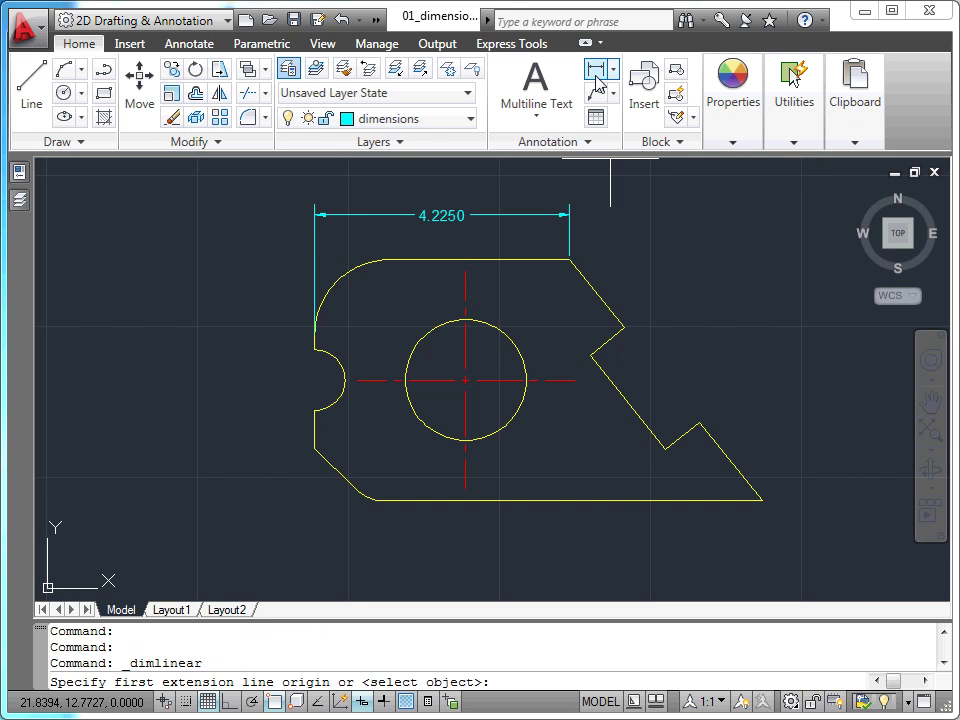
pyautogui.click(571, 260)
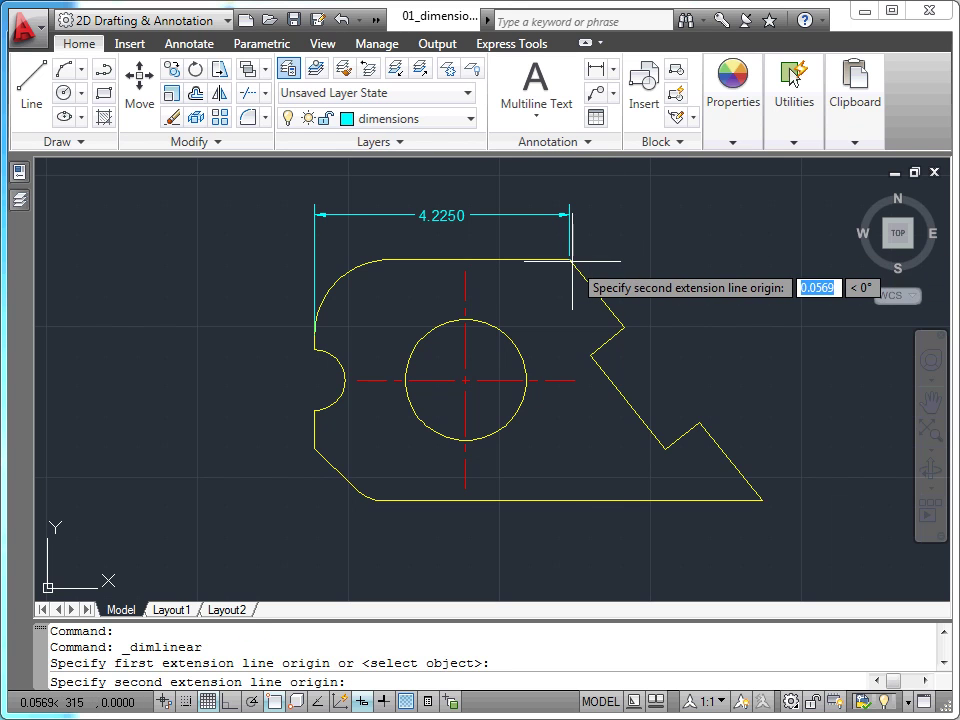
pyautogui.click(763, 500)
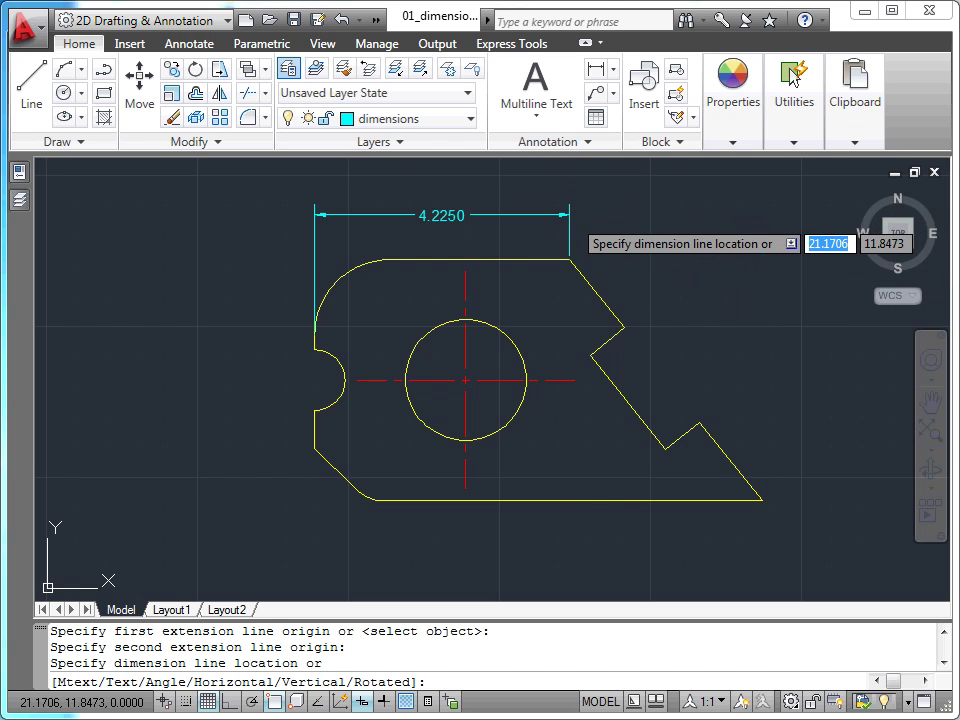
pyautogui.click(570, 215)
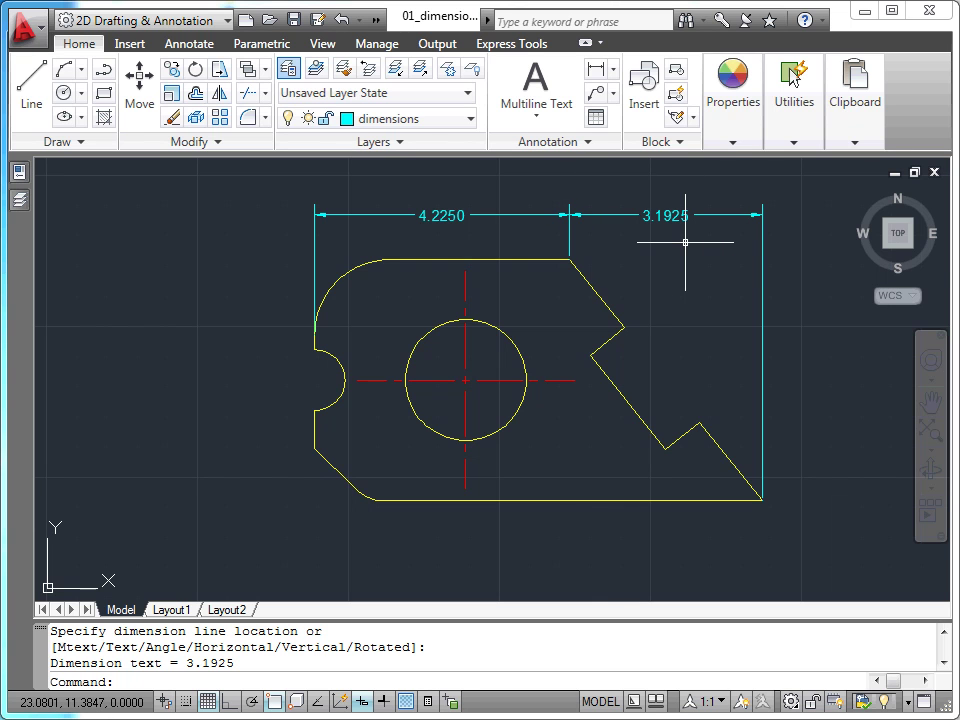
# Step: Add a 2.0000 vertical dimension on the part's left side
pyautogui.press('Return')
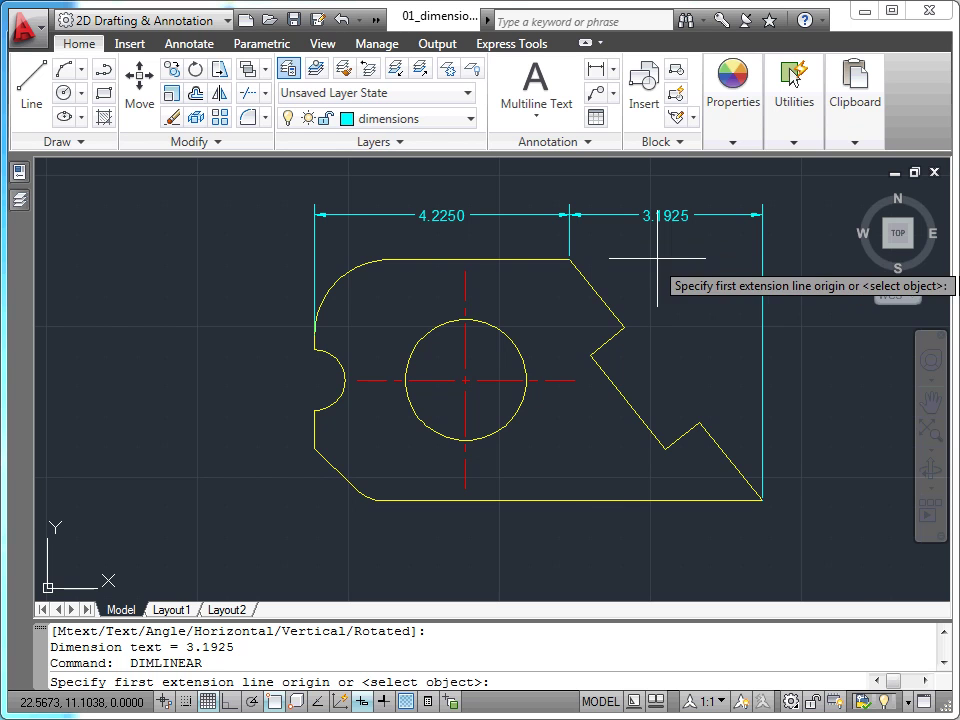
pyautogui.click(386, 261)
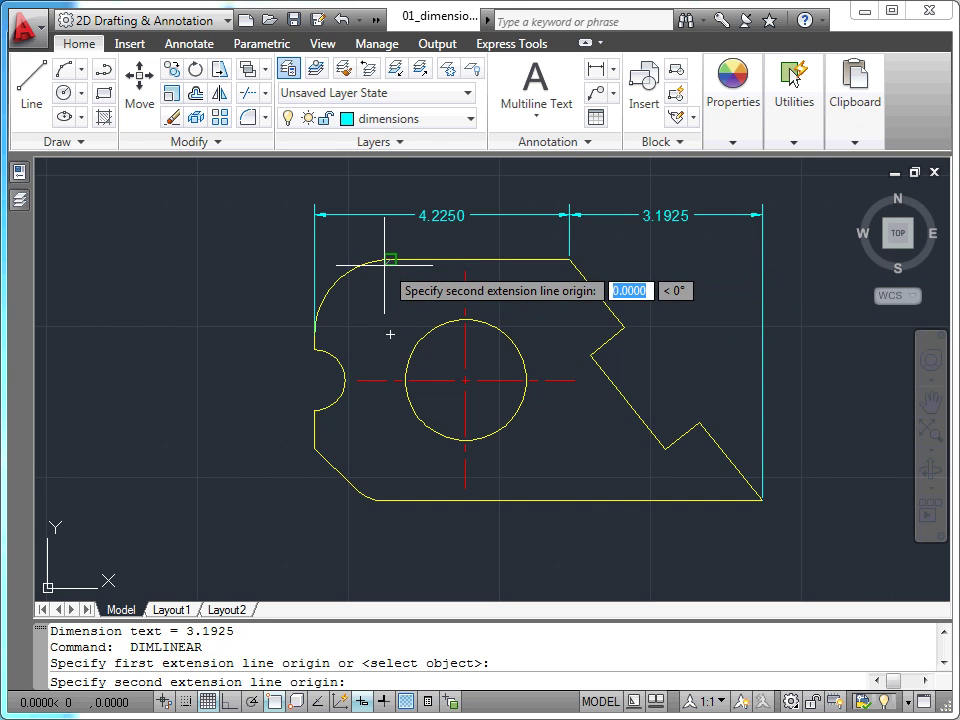
pyautogui.click(314, 380)
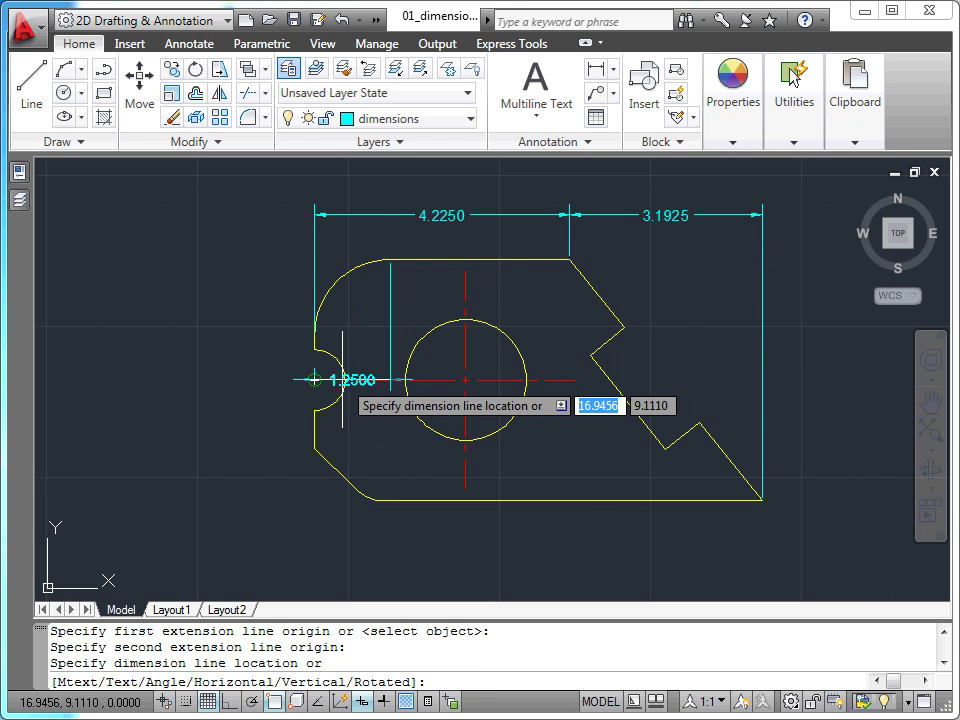
pyautogui.click(259, 342)
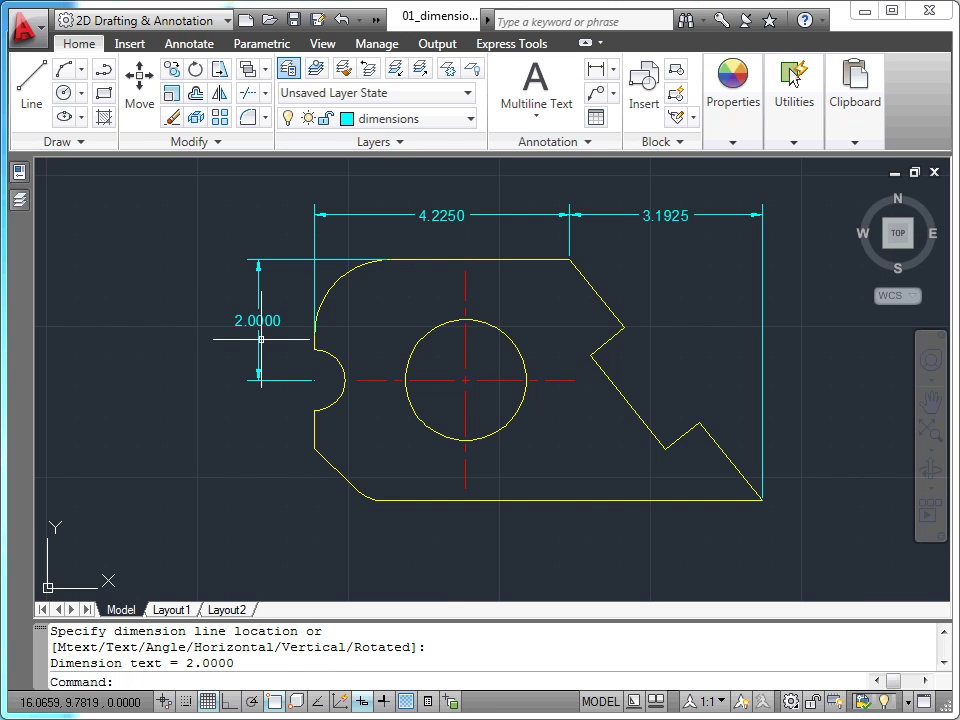
pyautogui.click(473, 124)
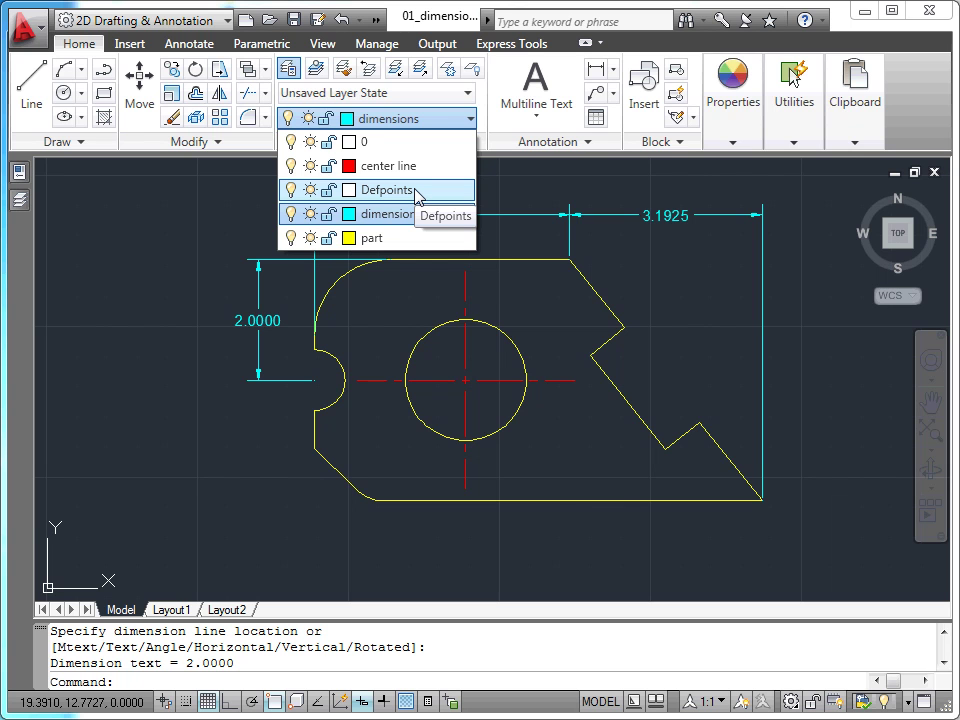
pyautogui.click(490, 196)
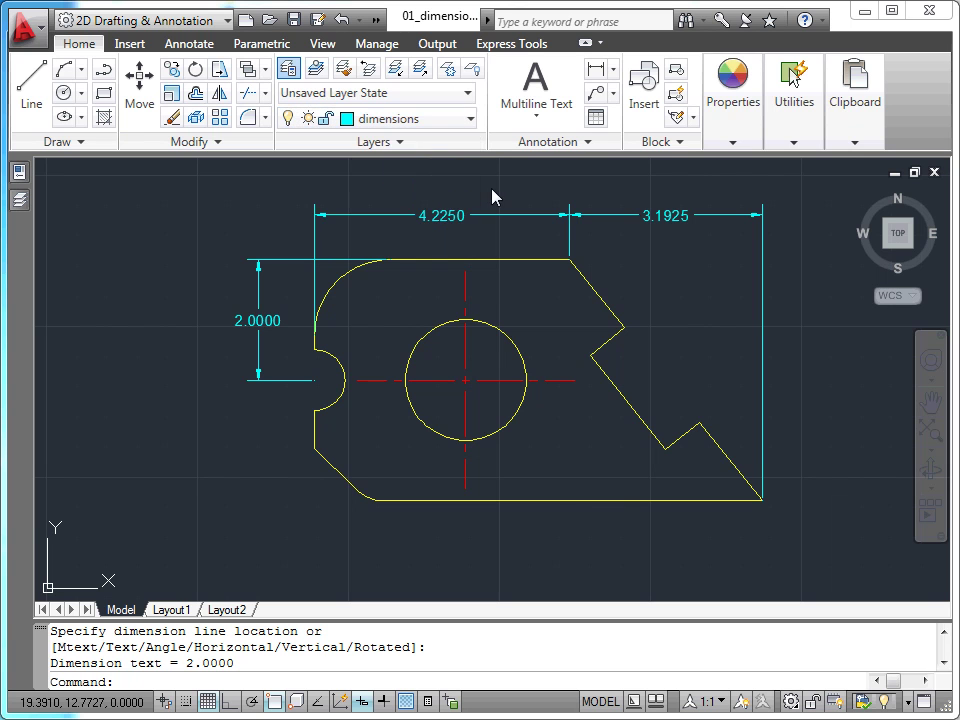
pyautogui.scroll(3, 321, 387)
pyautogui.scroll(3, 321, 387)
pyautogui.scroll(3, 310, 385)
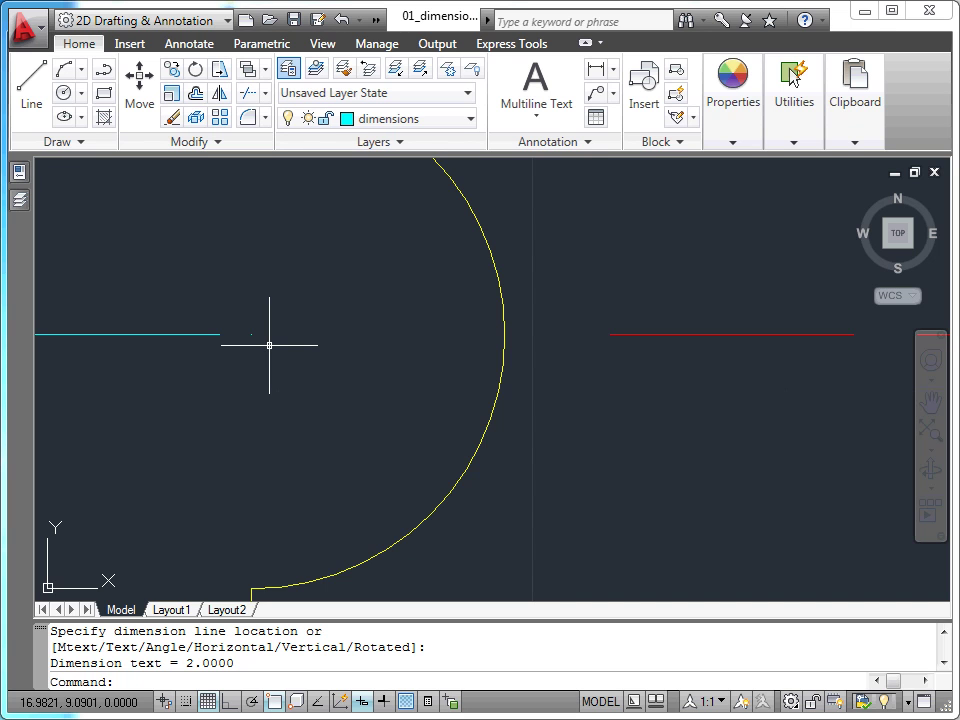
pyautogui.scroll(-3, 269, 345)
pyautogui.scroll(-1, 269, 345)
pyautogui.scroll(-1, 269, 345)
pyautogui.moveTo(269, 345)
pyautogui.mouseDown(button='middle')
pyautogui.moveTo(268, 390)
pyautogui.moveTo(306, 405)
pyautogui.mouseUp(button='middle')
pyautogui.scroll(2, 301, 403)
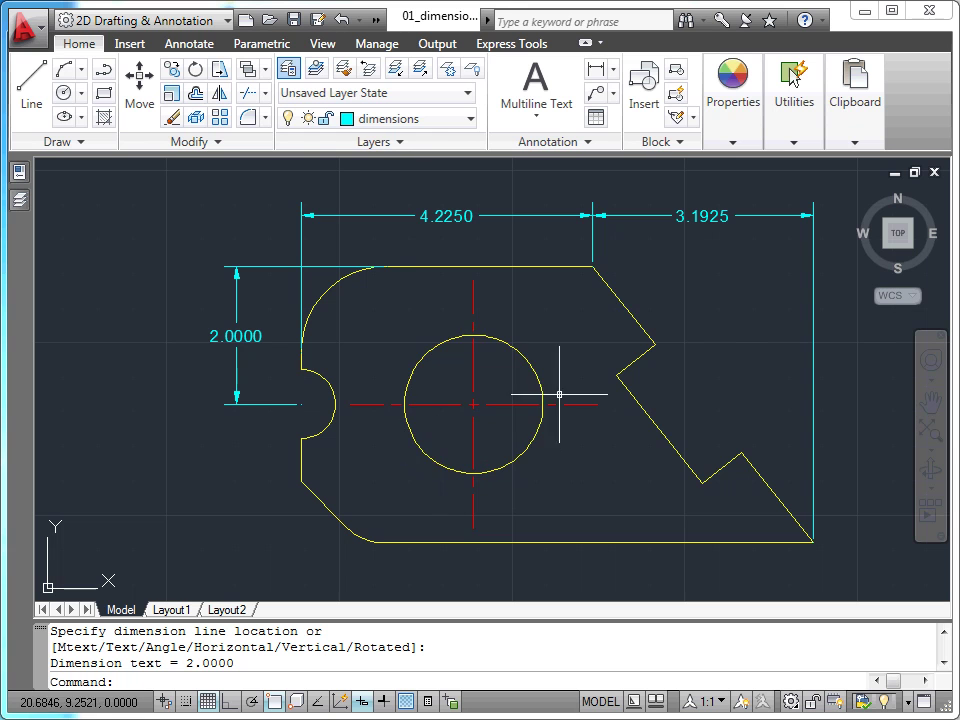
# Step: Add a 1.4500 aligned dimension along the upper slanted edge
pyautogui.click(613, 70)
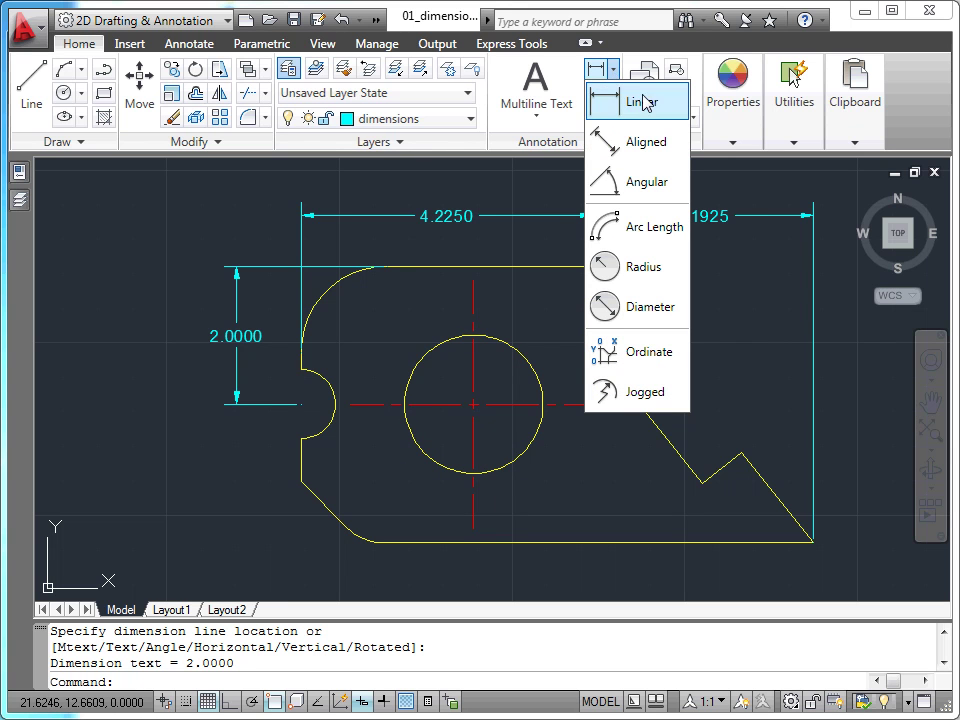
pyautogui.click(661, 153)
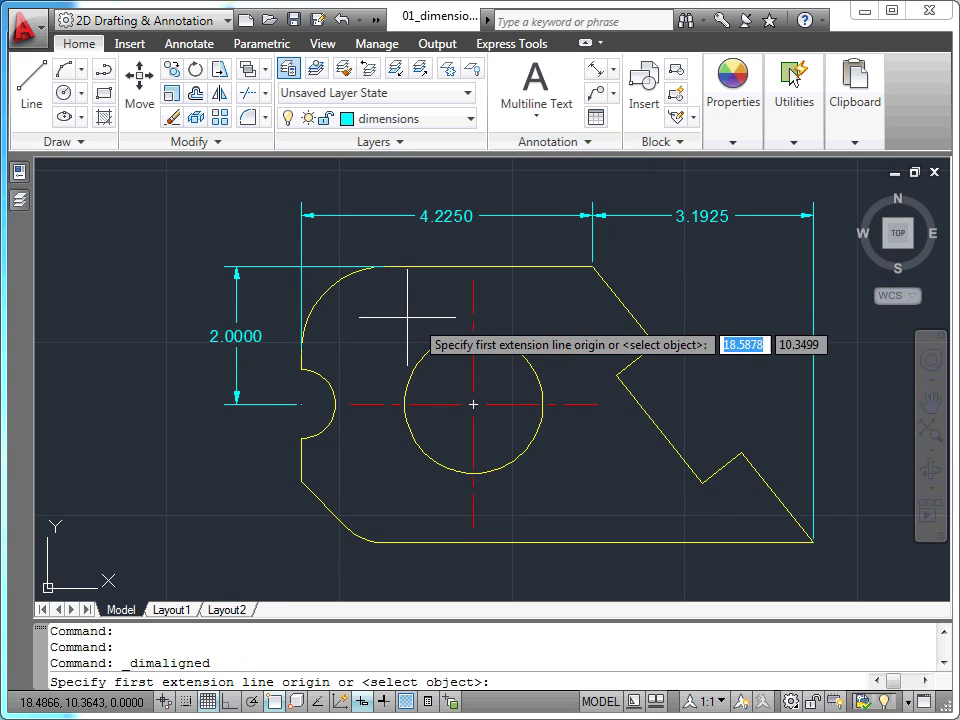
pyautogui.click(593, 266)
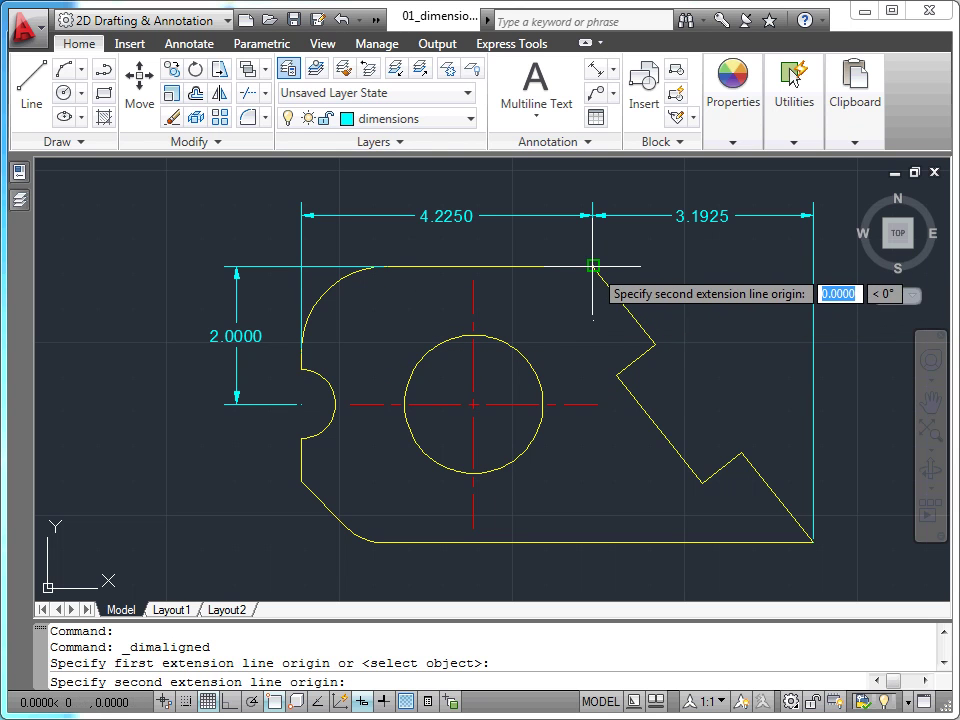
pyautogui.click(655, 344)
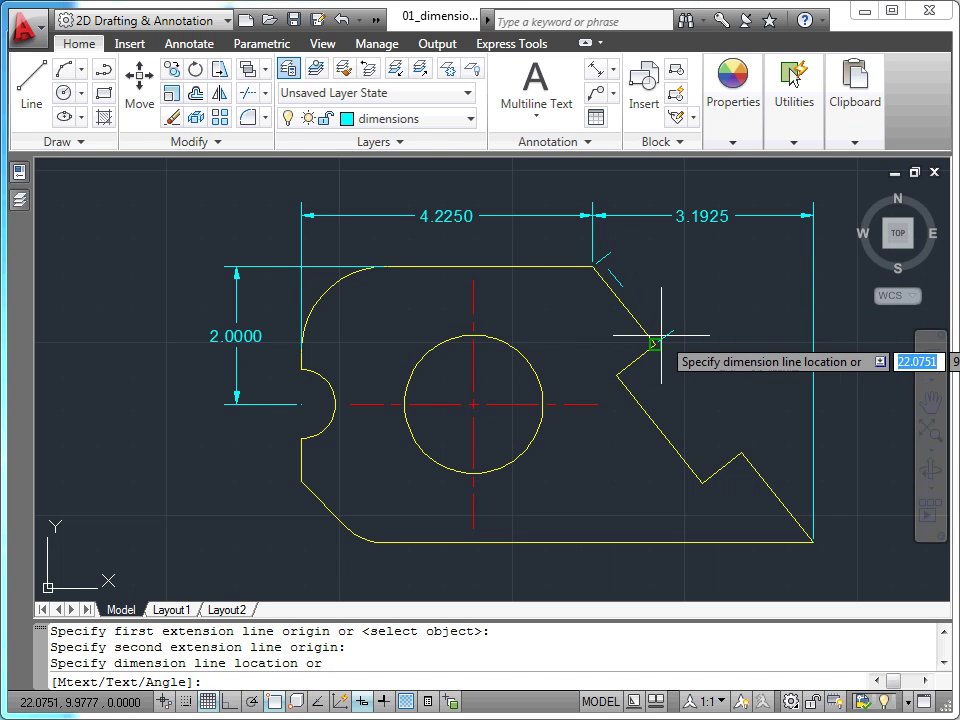
pyautogui.click(703, 313)
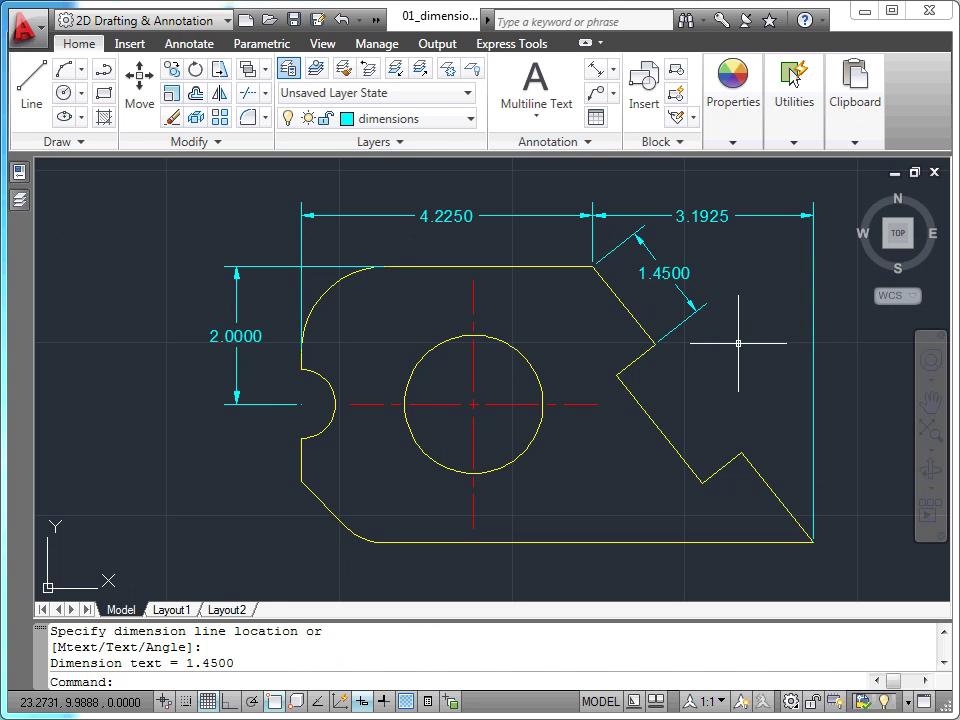
# Step: Add a 2.0000 aligned dimension along the slanted notch edge
pyautogui.press('Return')
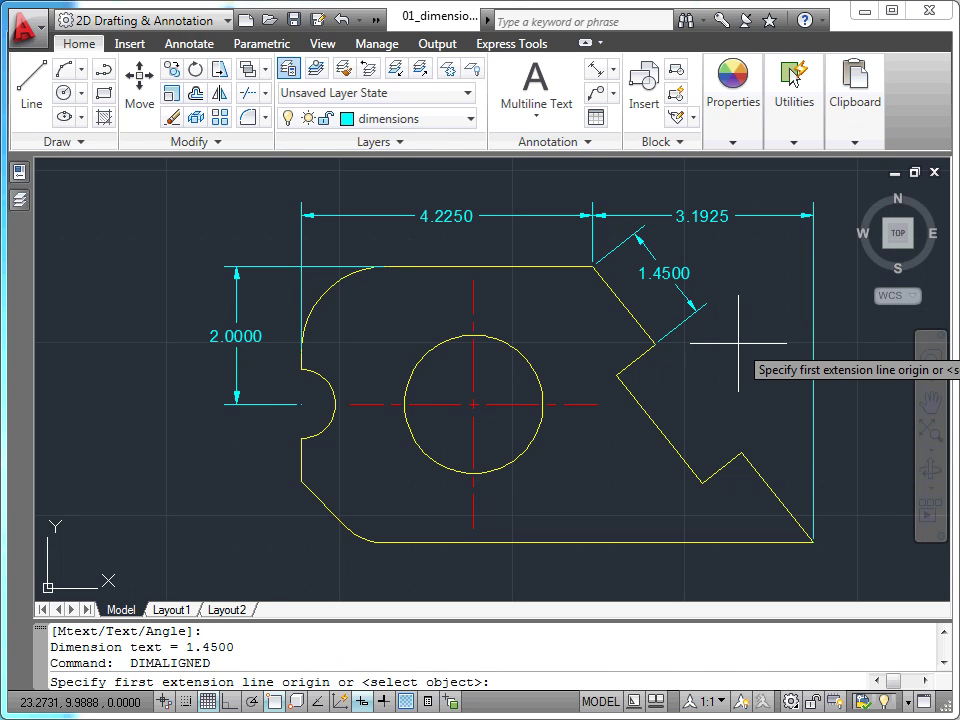
pyautogui.click(650, 342)
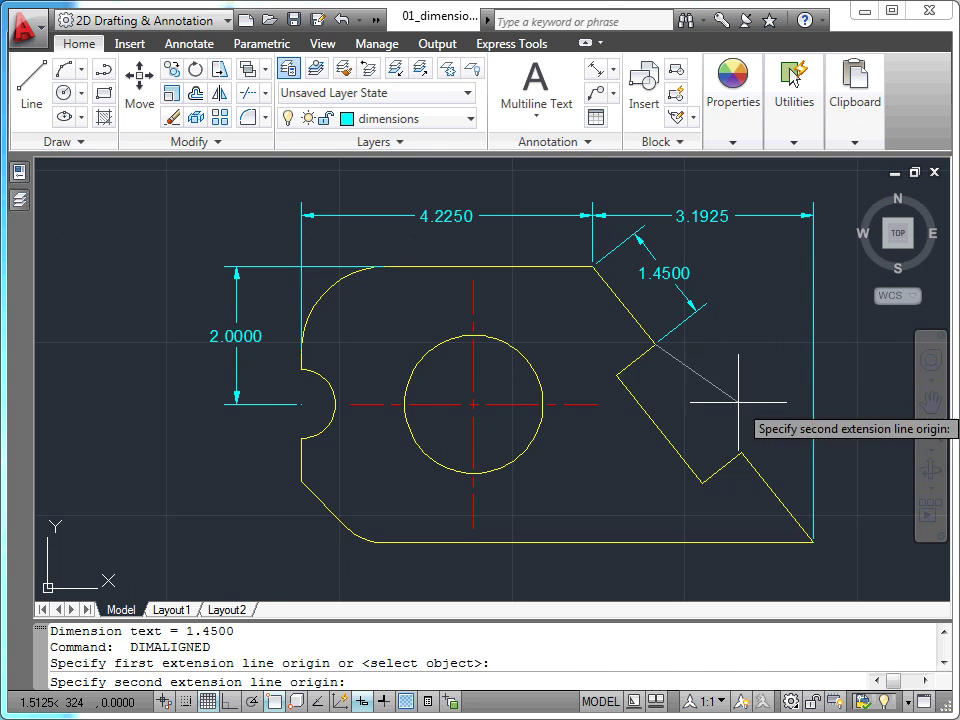
pyautogui.click(741, 453)
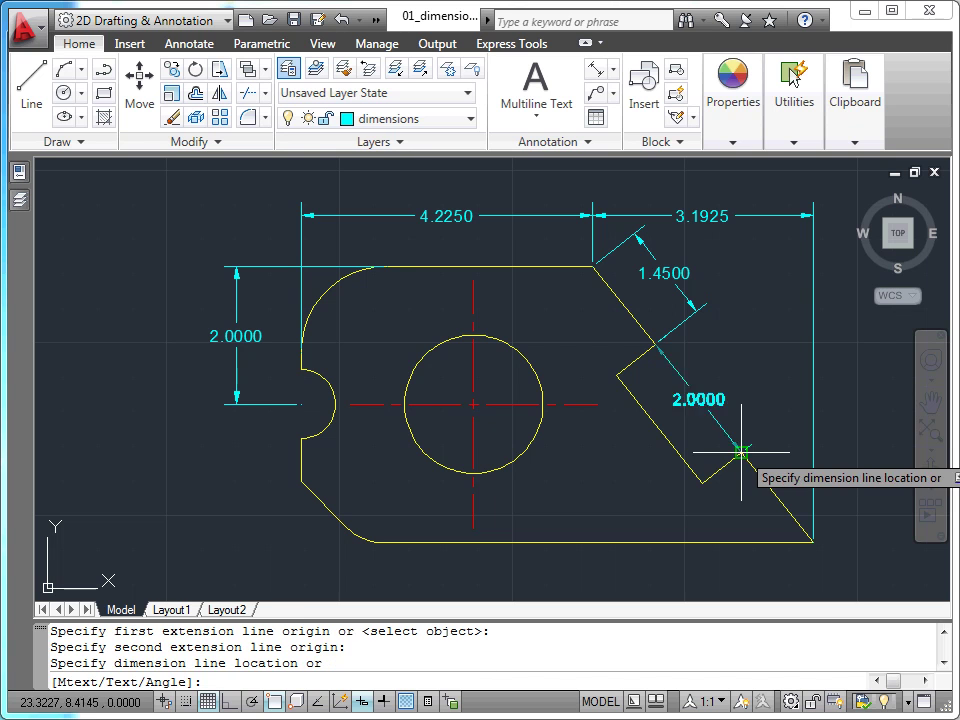
pyautogui.click(700, 313)
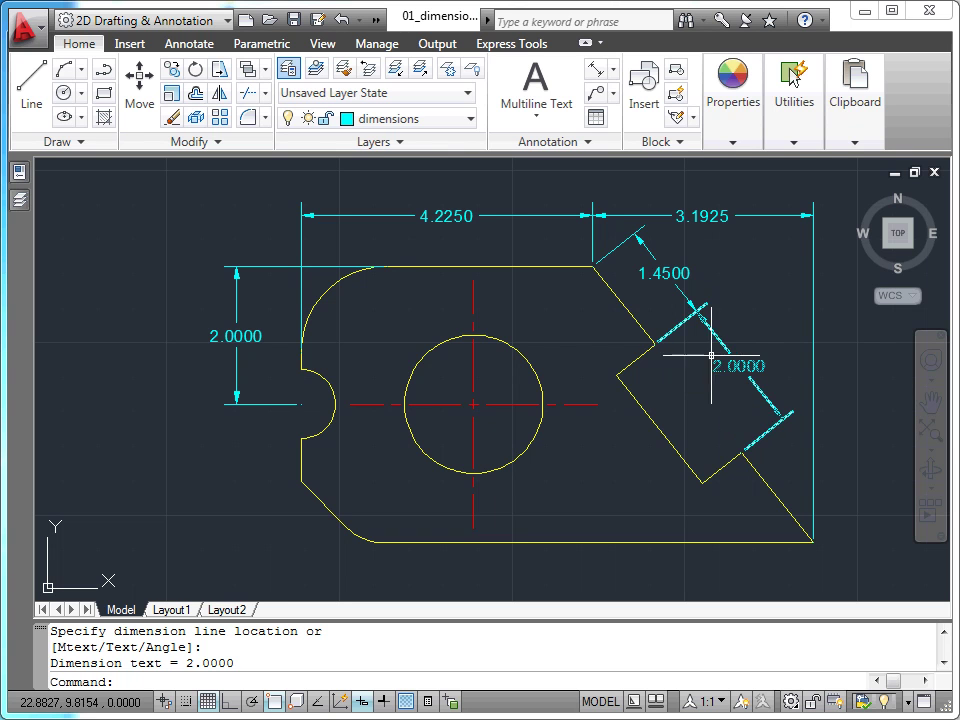
# Step: Add a 51° angular dimension between the lower-right slanted edge and the bottom edge
pyautogui.click(614, 70)
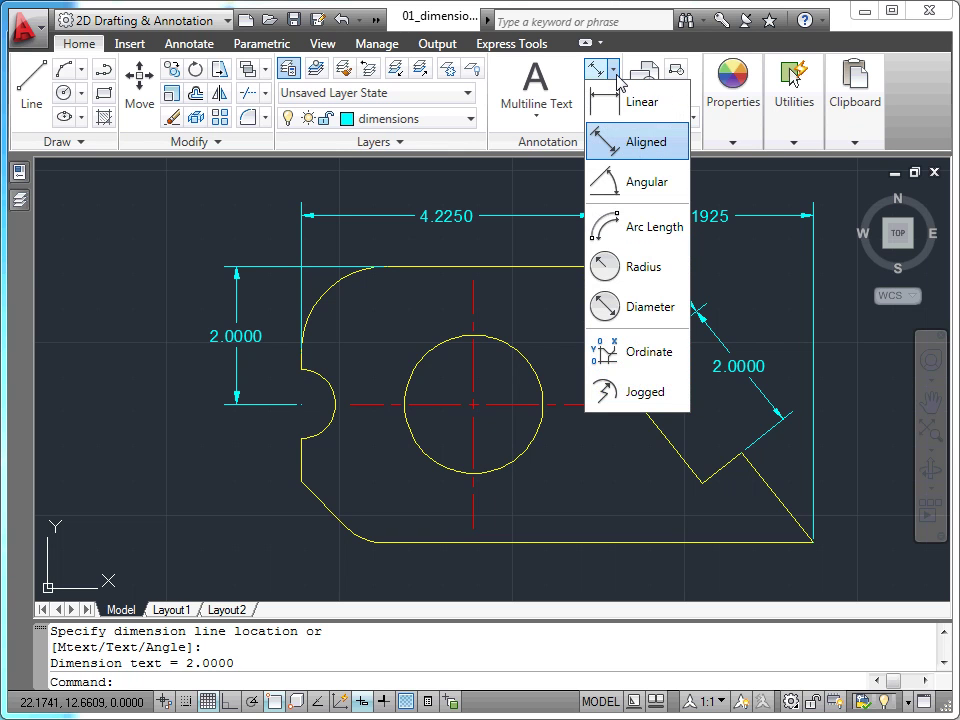
pyautogui.click(641, 190)
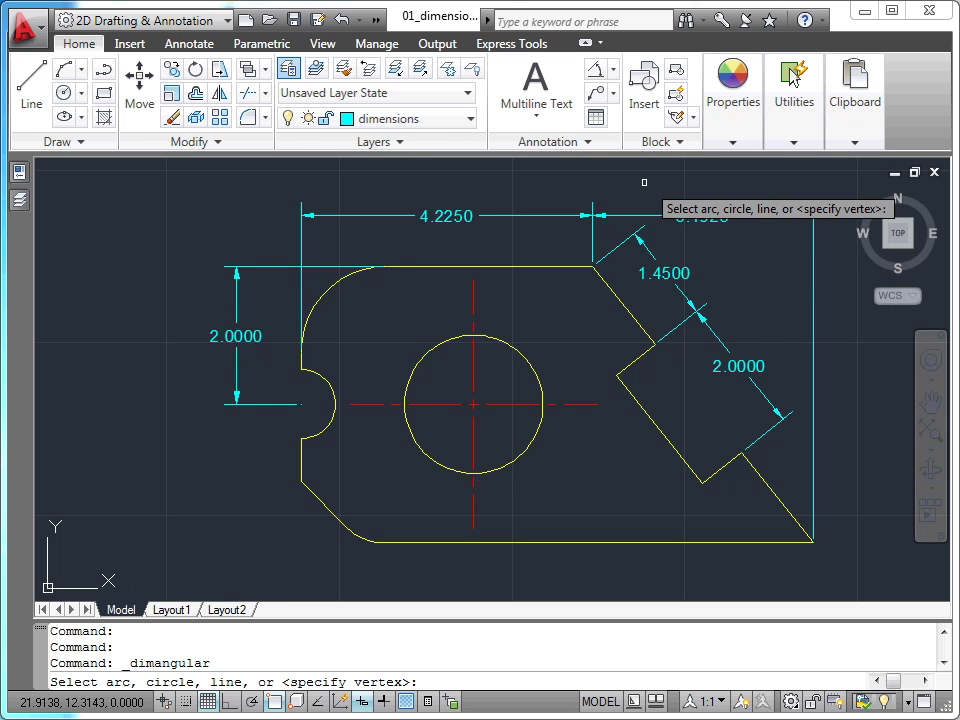
pyautogui.click(779, 497)
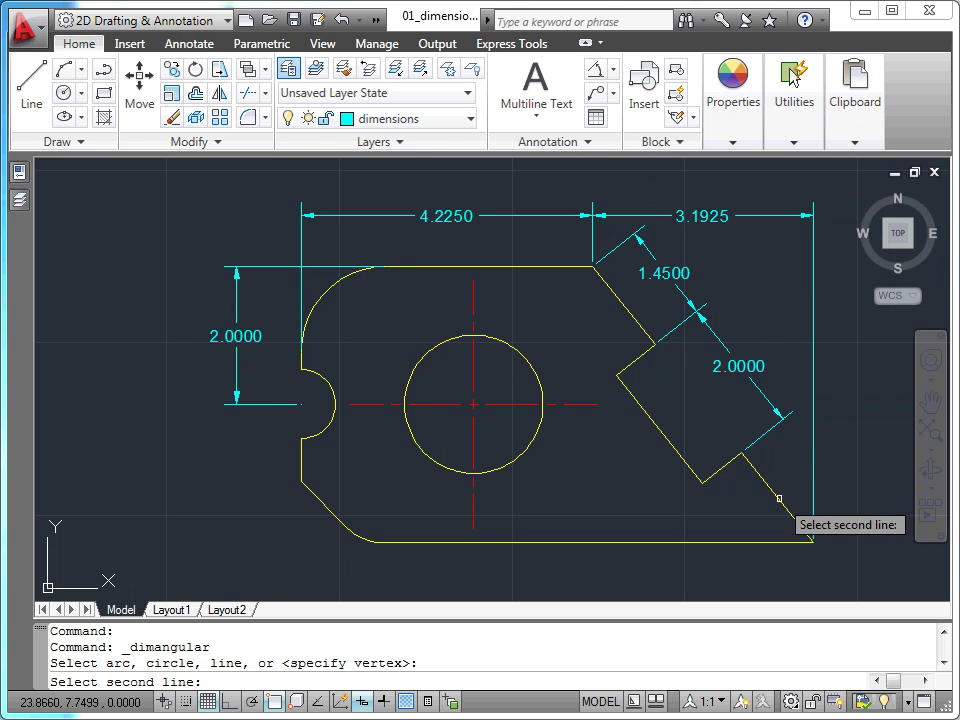
pyautogui.click(760, 541)
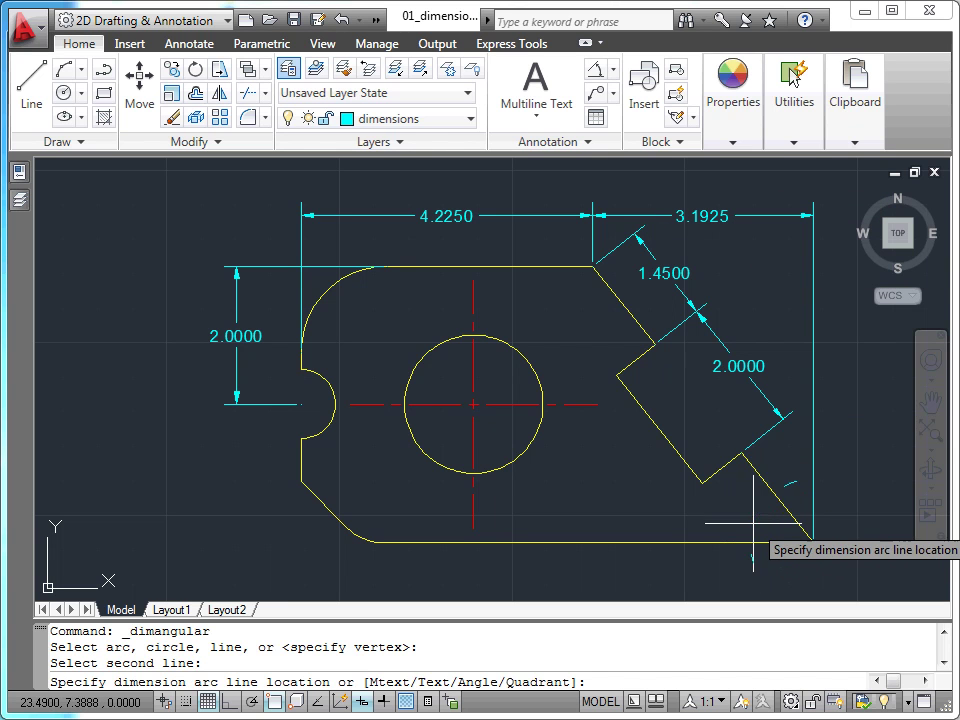
pyautogui.click(752, 514)
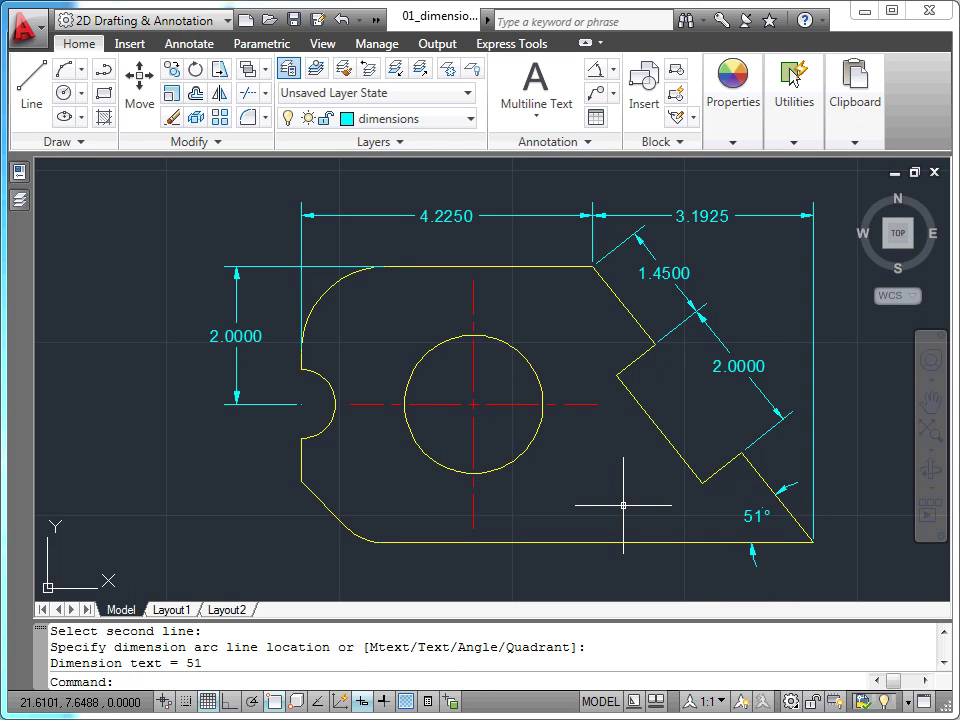
pyautogui.press('Return')
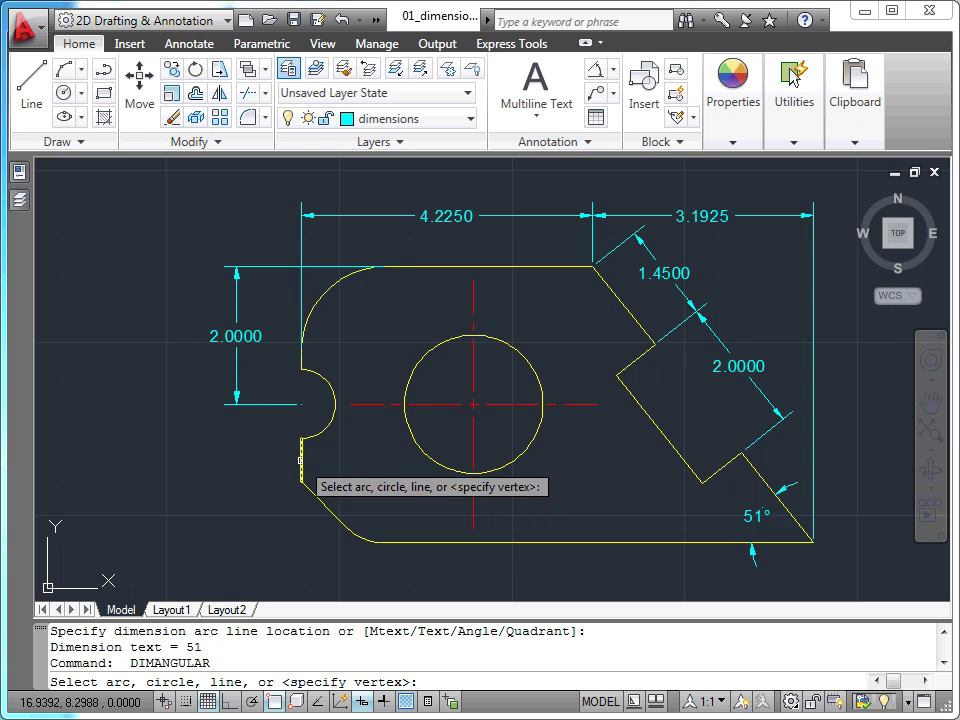
# Step: Place a 45° angular dimension between the left edge and the lower-left chamfer
pyautogui.click(303, 465)
pyautogui.click(297, 484)
pyautogui.scroll(2, 309, 492)
pyautogui.scroll(3, 309, 480)
pyautogui.scroll(2, 311, 471)
pyautogui.scroll(2, 308, 484)
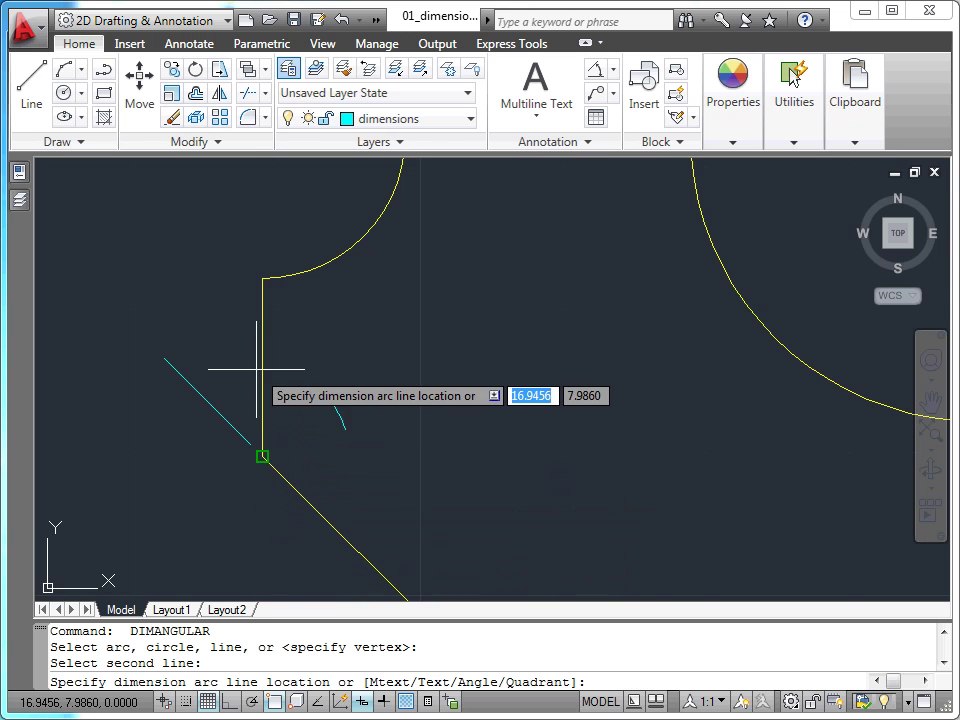
pyautogui.scroll(-2, 256, 368)
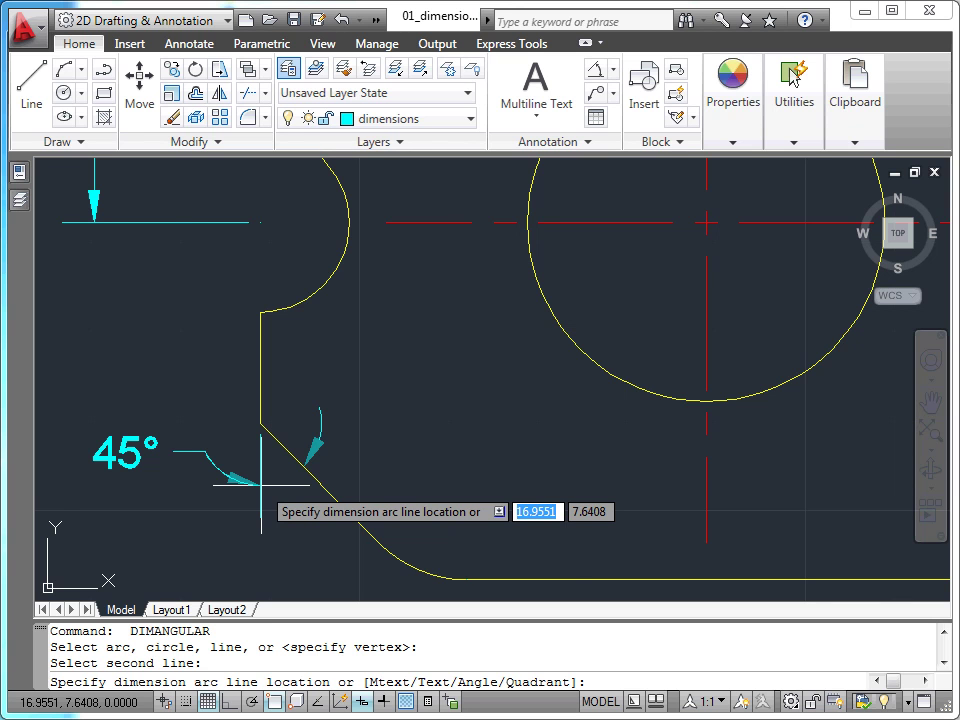
pyautogui.click(261, 485)
pyautogui.scroll(-4, 315, 468)
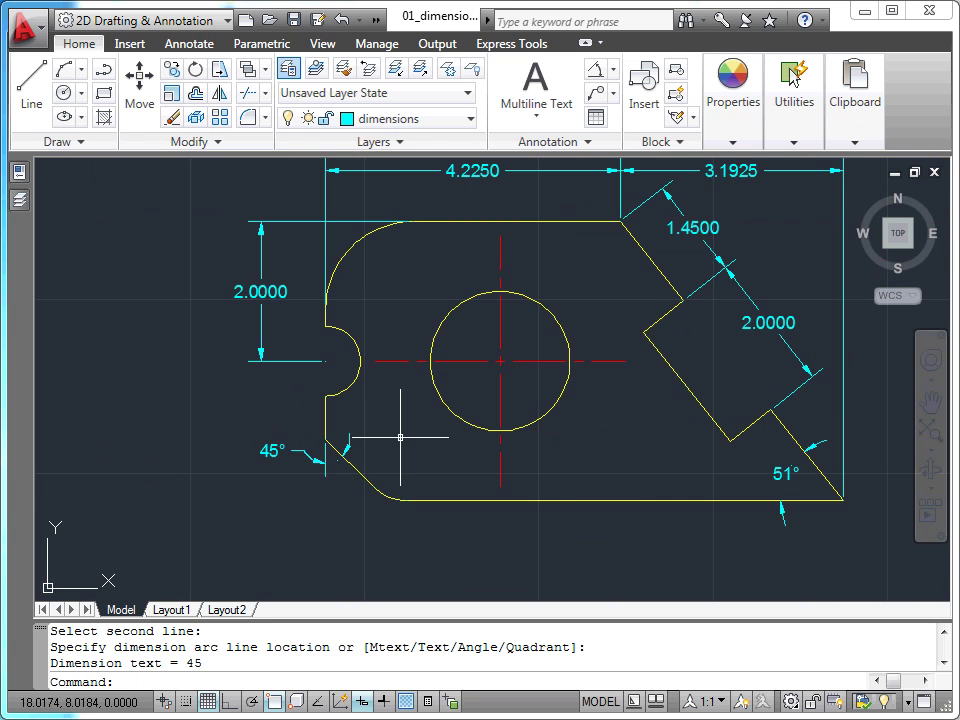
pyautogui.moveTo(429, 446); pyautogui.dragTo(366, 482, button='middle')
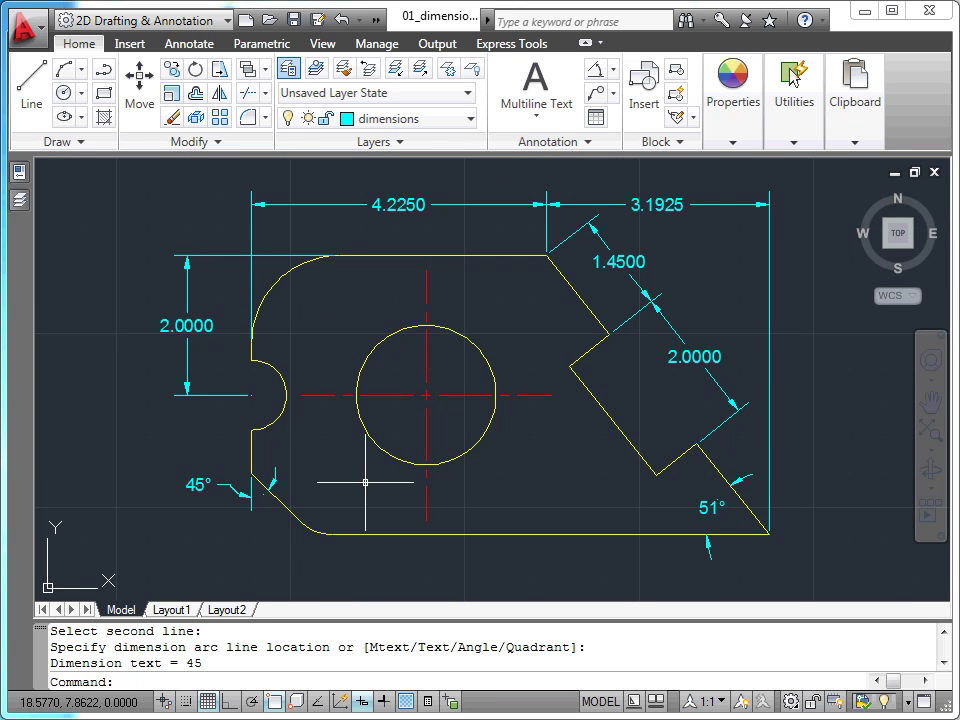
# Step: Add an R1.2500 radius dimension to the top-left arc
pyautogui.click(614, 74)
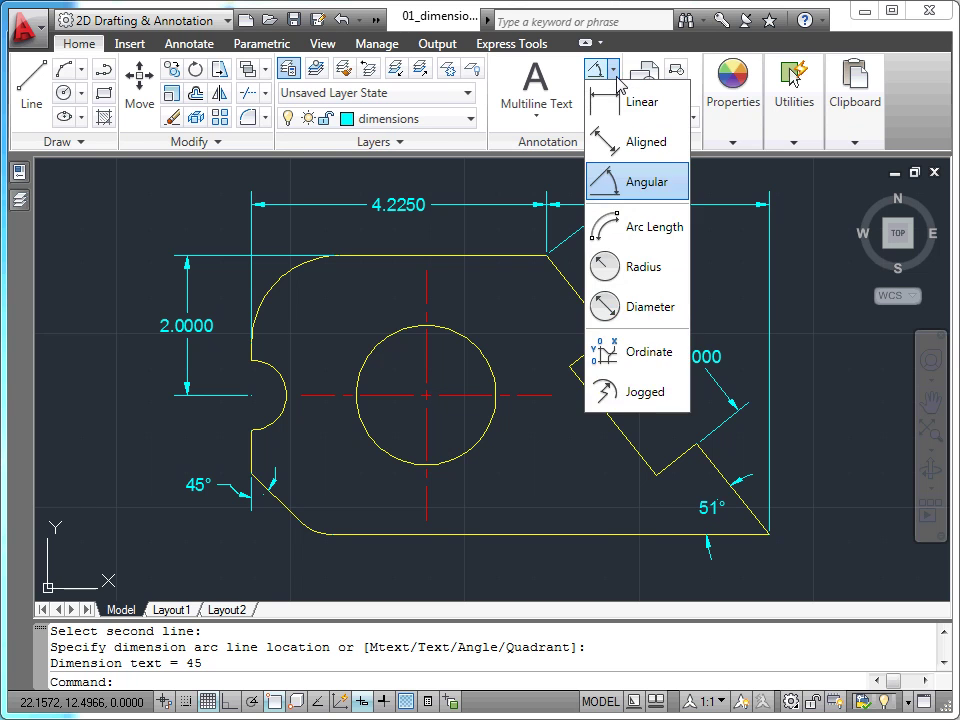
pyautogui.click(637, 268)
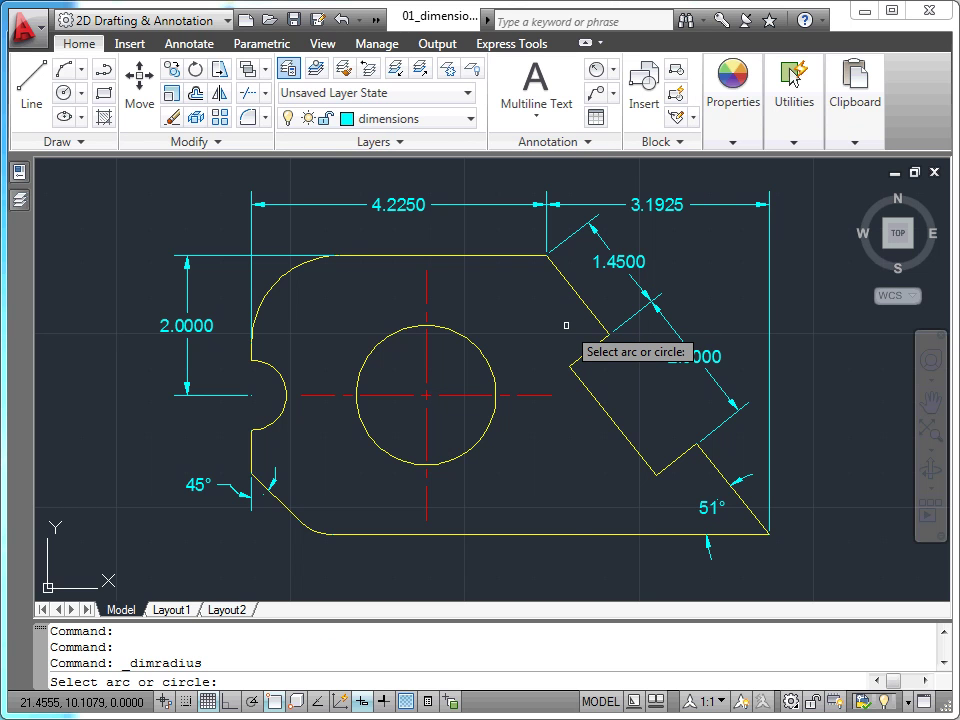
pyautogui.click(278, 281)
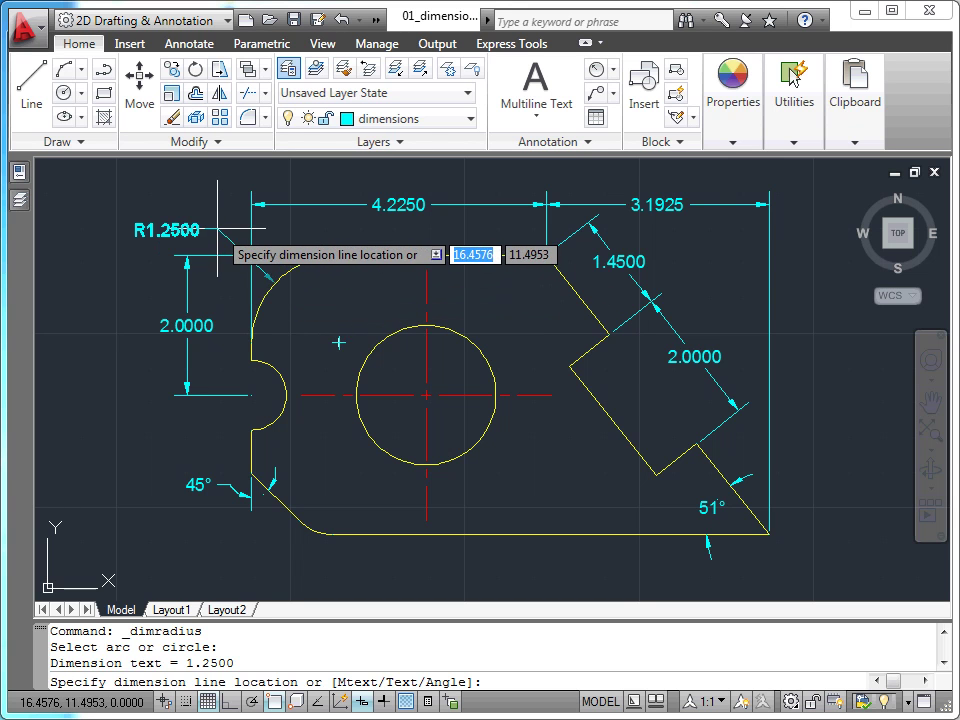
pyautogui.click(218, 224)
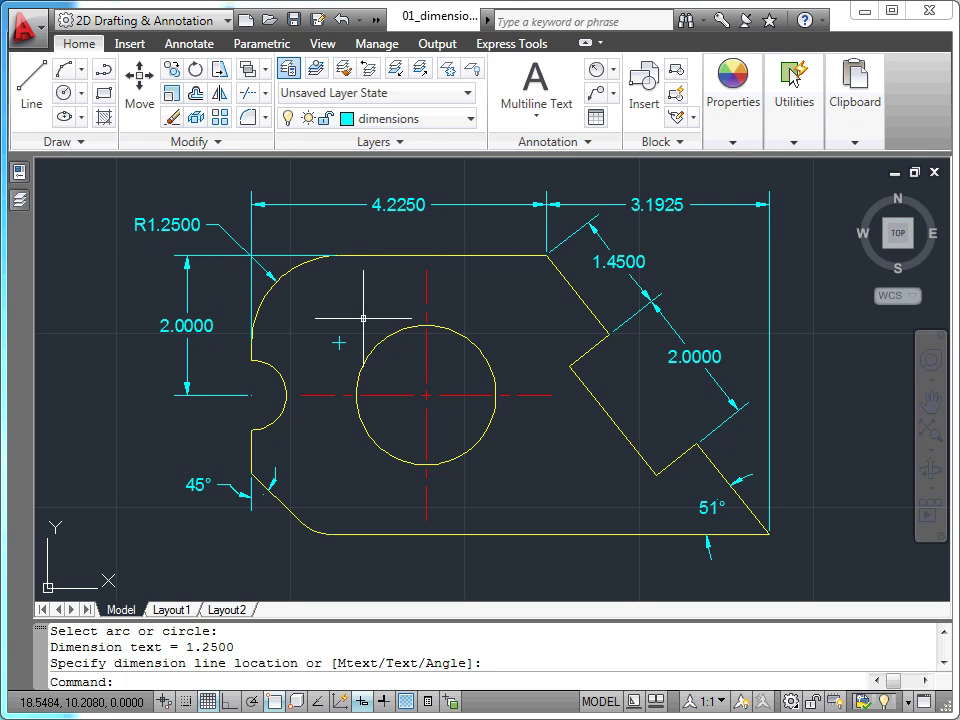
# Step: Add an R0.6750 radius dimension to the bottom-left rounded corner
pyautogui.press('Return')
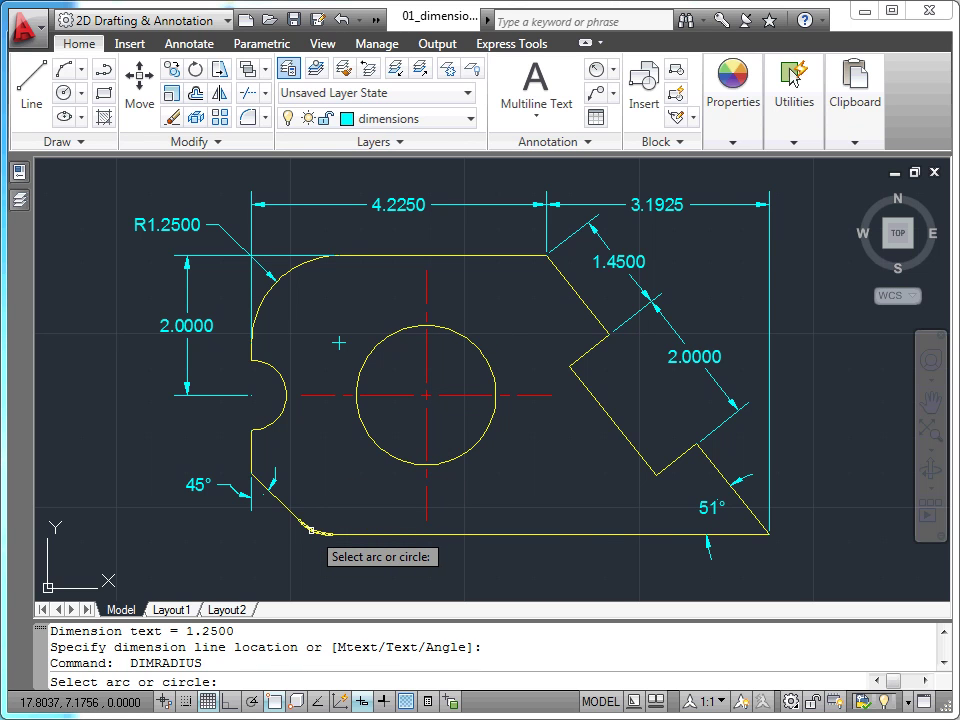
pyautogui.click(311, 529)
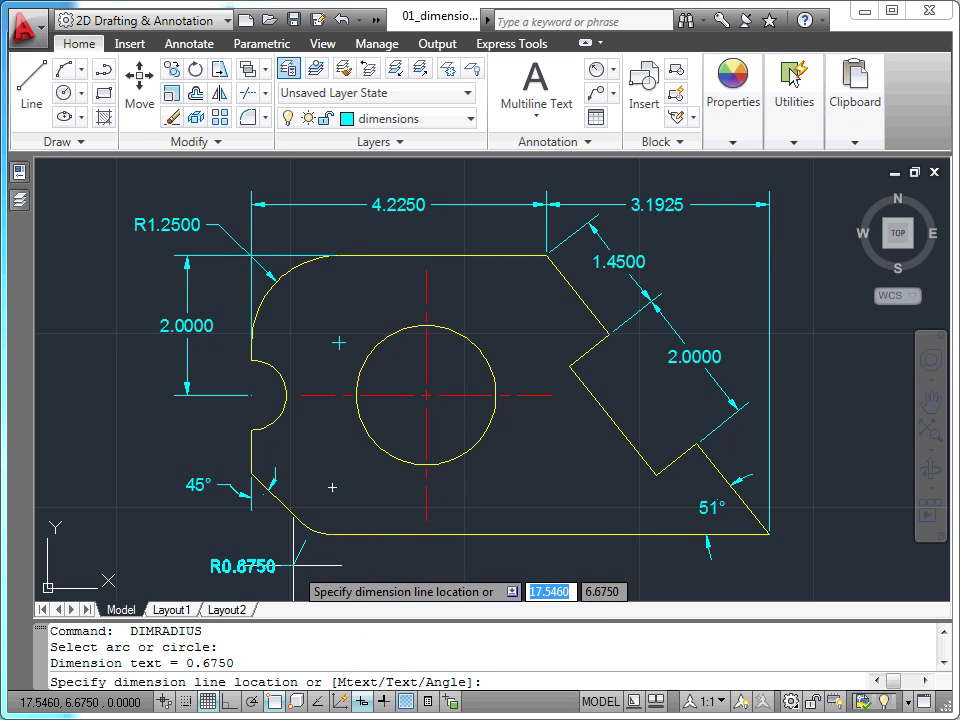
pyautogui.click(317, 565)
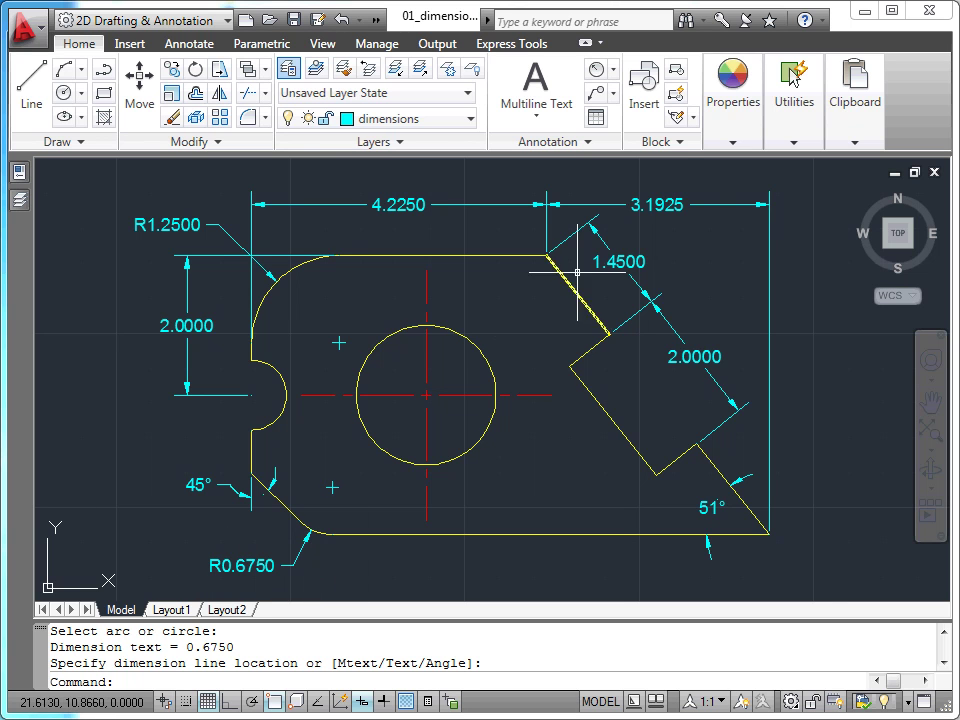
pyautogui.click(613, 69)
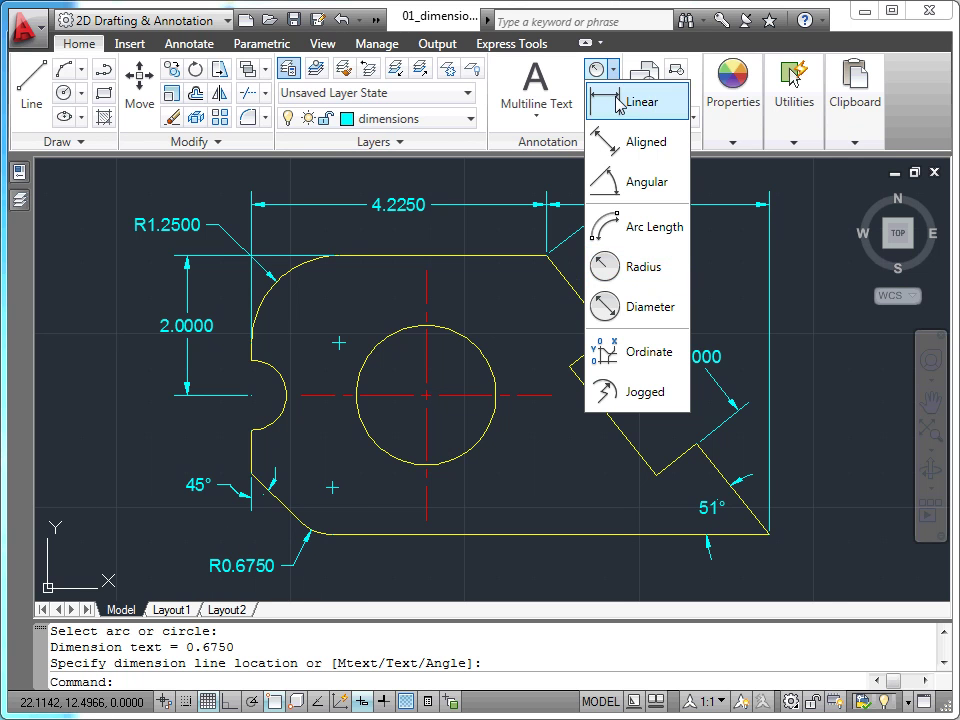
# Step: Label the central circle with a Ø2.0000 diameter dimension placed below it
pyautogui.click(634, 306)
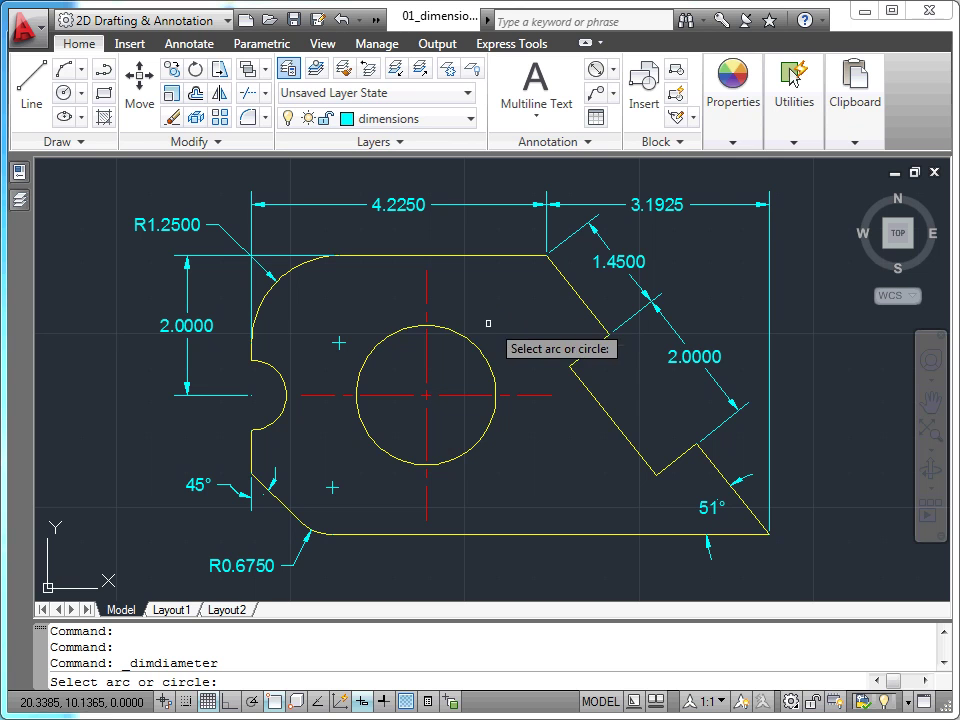
pyautogui.click(479, 352)
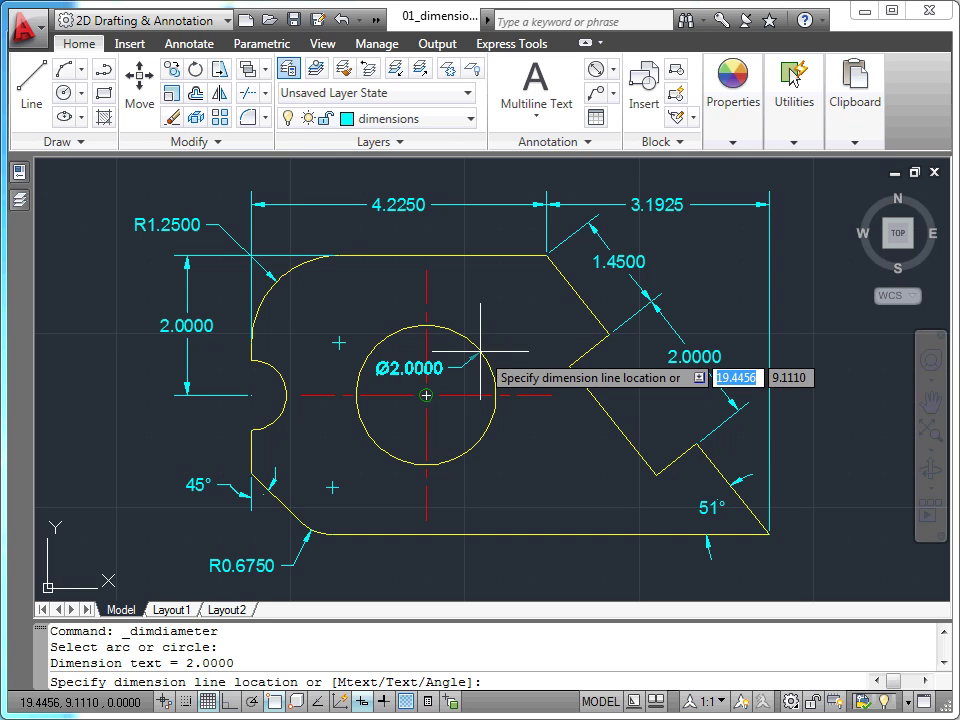
pyautogui.click(497, 567)
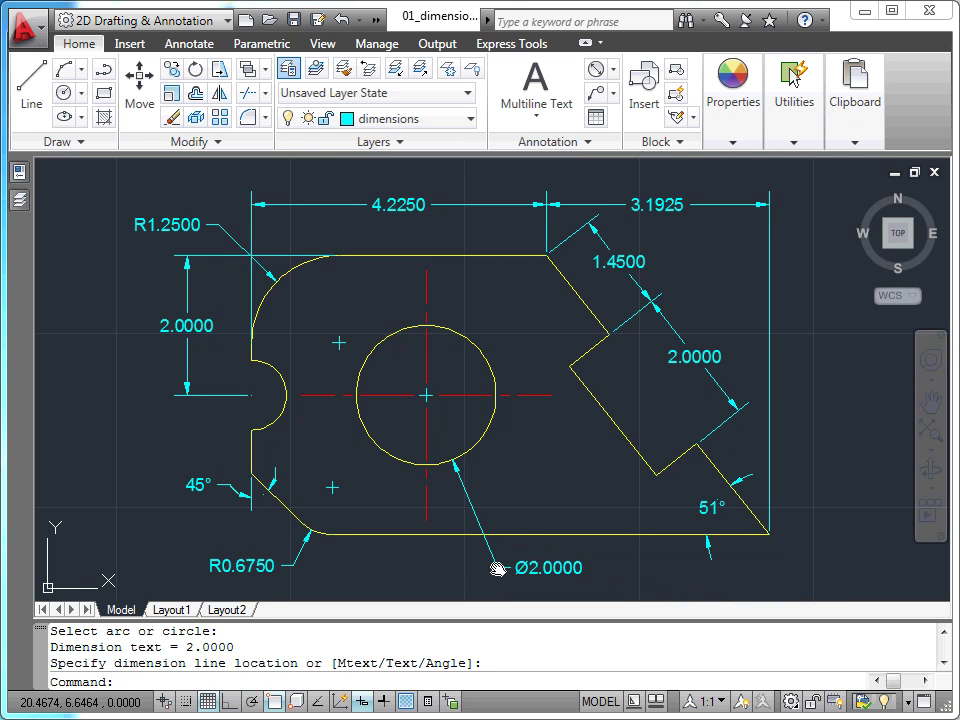
pyautogui.moveTo(497, 567); pyautogui.dragTo(488, 457, button='middle')
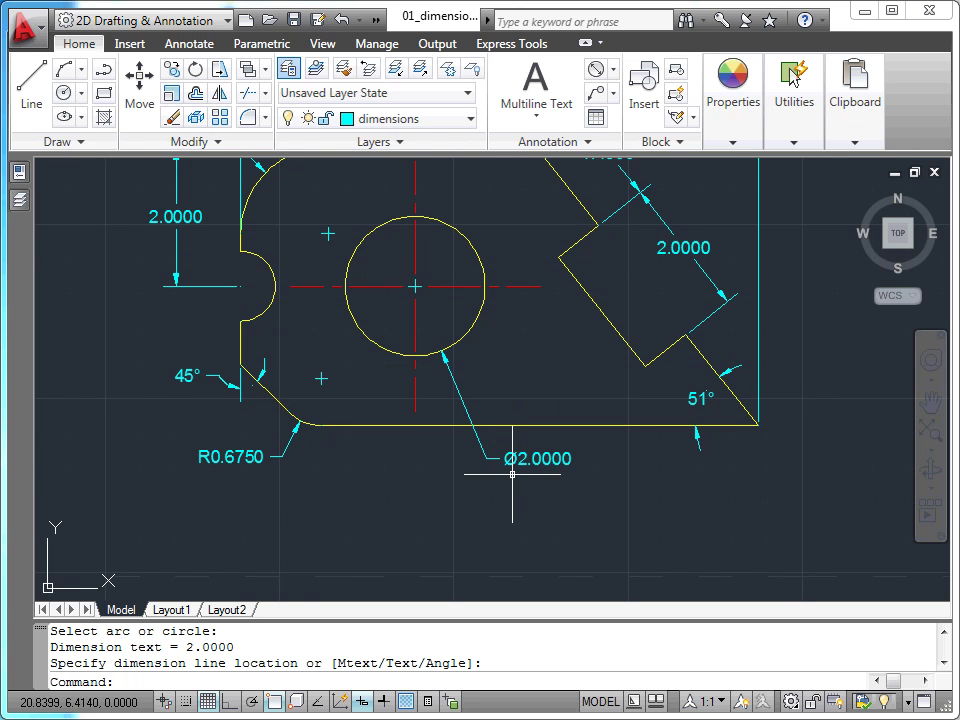
pyautogui.scroll(-4, 456, 504)
pyautogui.scroll(3, 456, 504)
pyautogui.moveTo(456, 504)
pyautogui.mouseDown(button='middle')
pyautogui.moveTo(480, 523)
pyautogui.moveTo(486, 568)
pyautogui.mouseUp(button='middle')
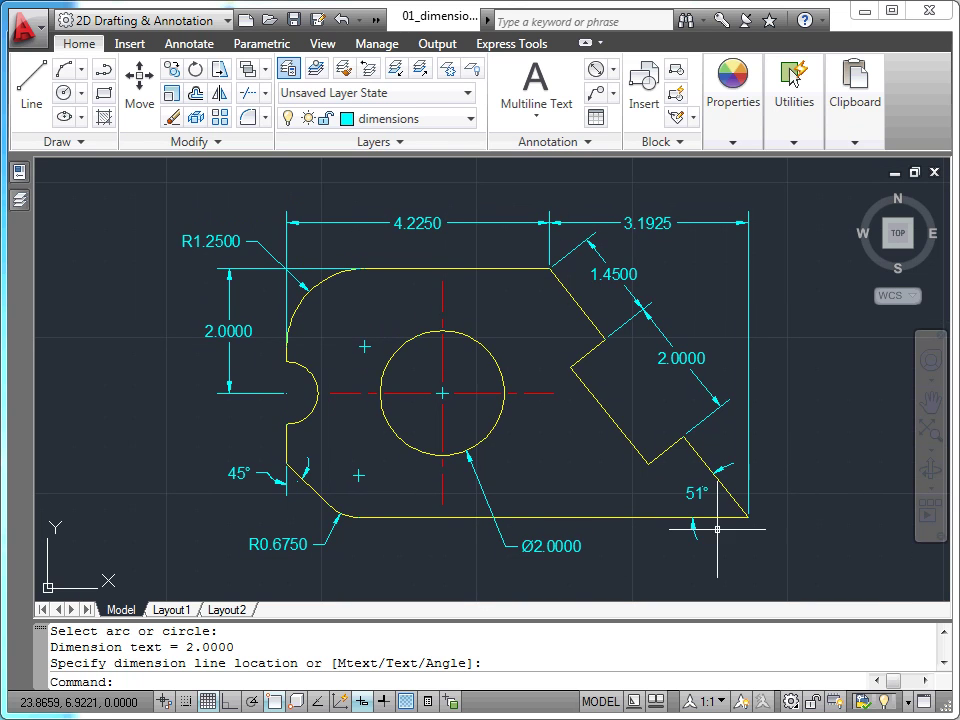